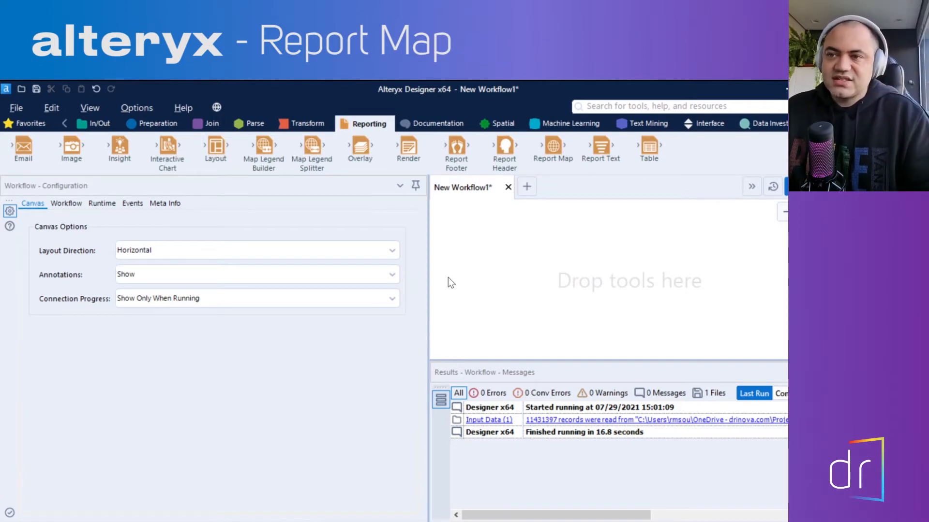
pyautogui.moveTo(530, 169); pyautogui.dragTo(537, 163)
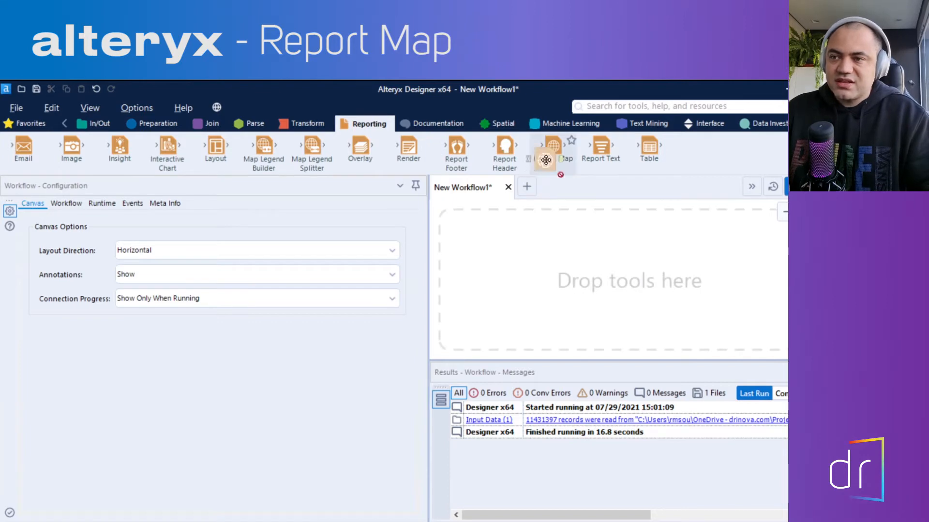
pyautogui.moveTo(544, 159)
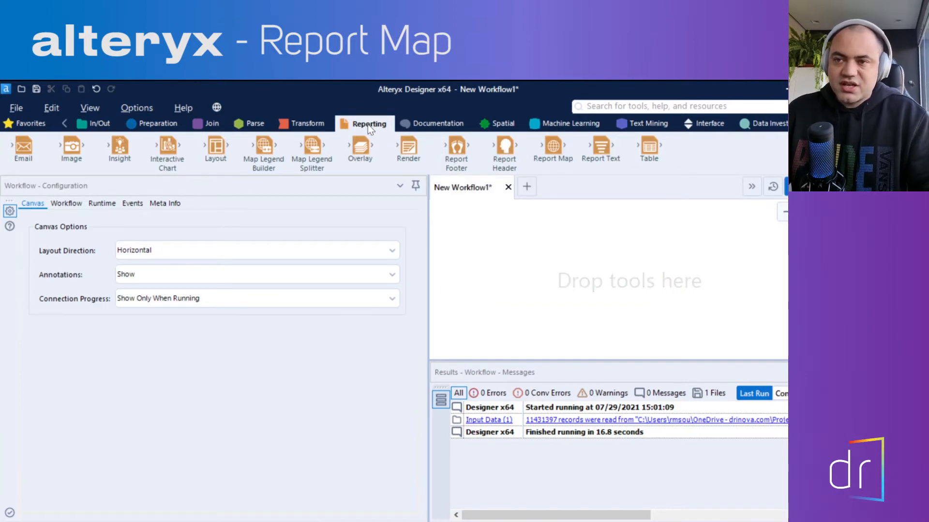
pyautogui.click(597, 106)
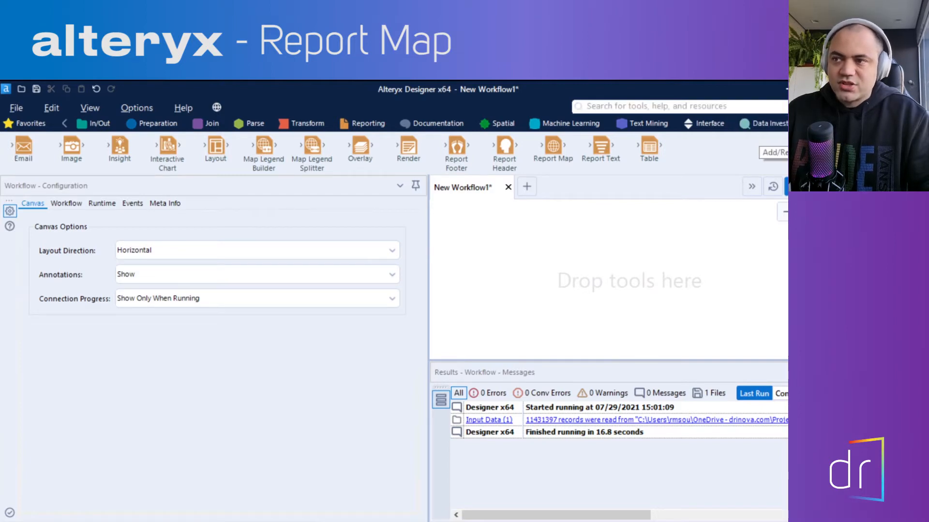
pyautogui.click(773, 152)
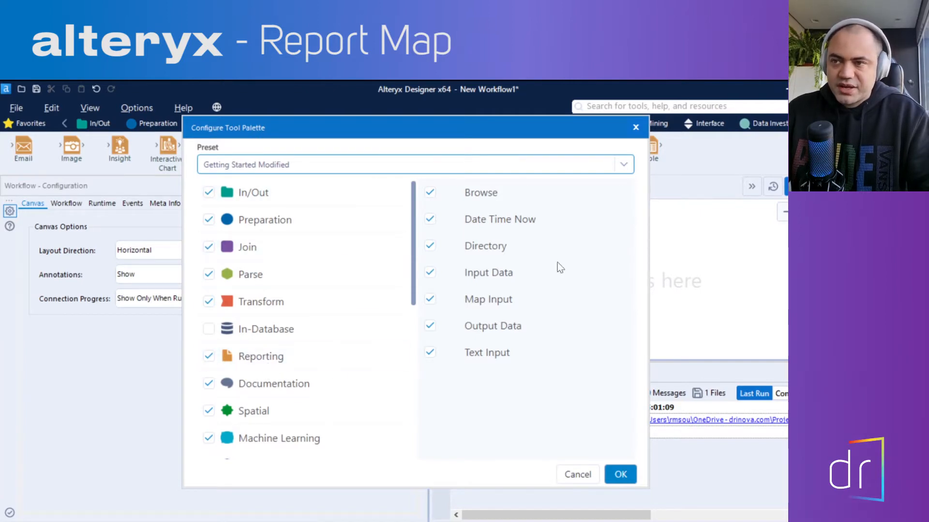
pyautogui.click(633, 127)
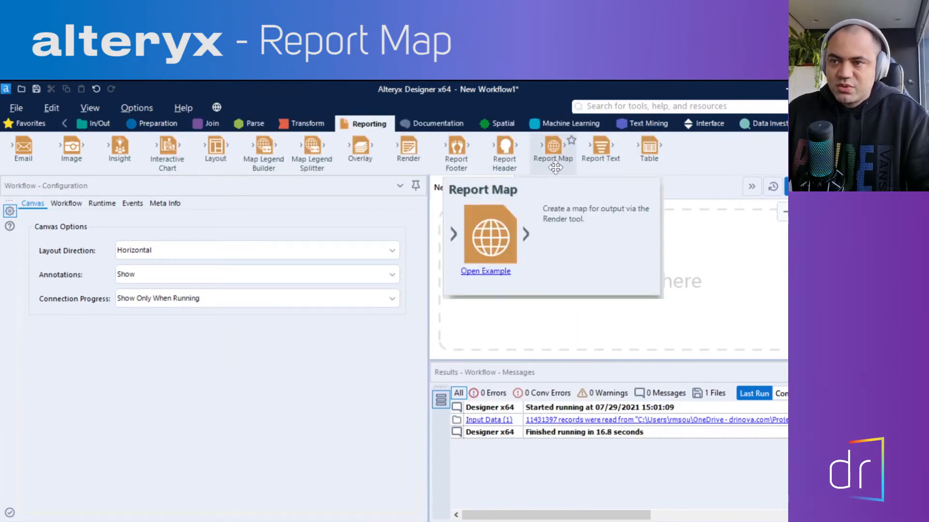
# Open the Report Map tool's example workflow and widen the canvas to see its Create a Basic Map section.
pyautogui.click(475, 276)
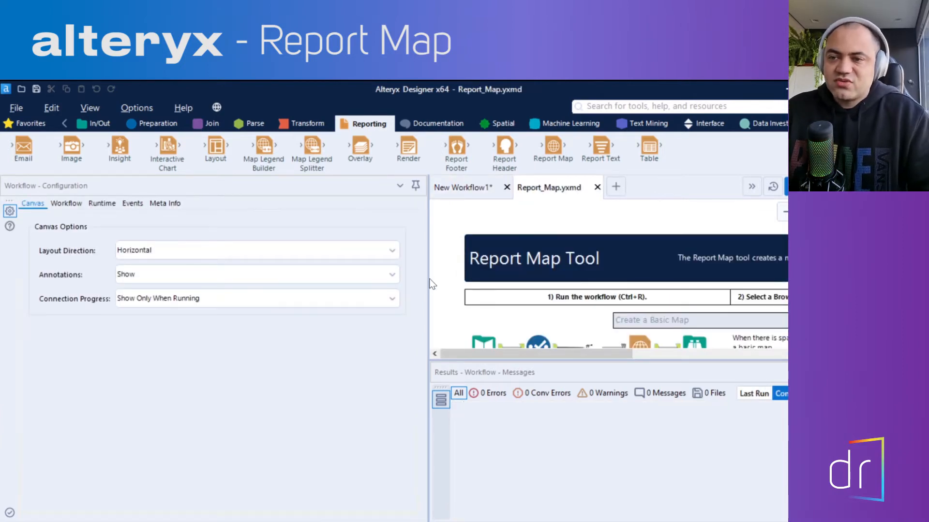
pyautogui.moveTo(429, 278); pyautogui.dragTo(339, 292)
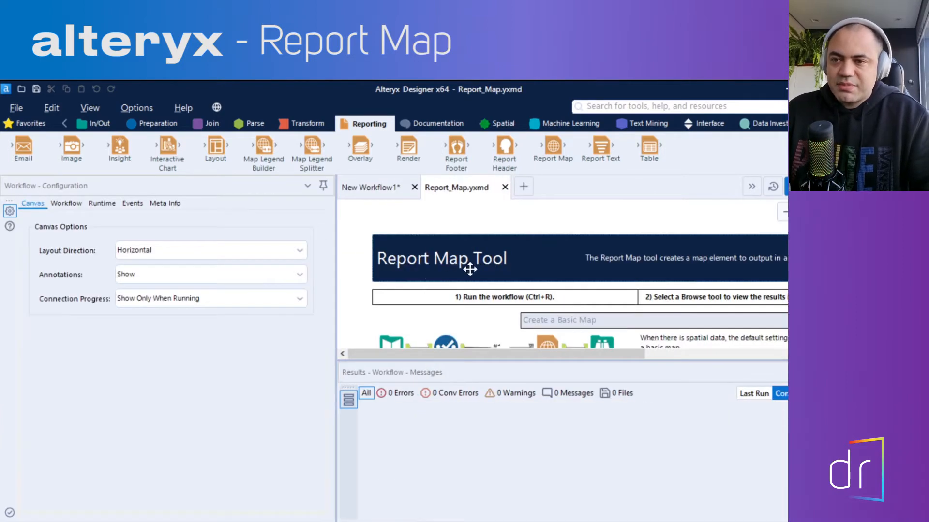
pyautogui.scroll(-1, 477, 275)
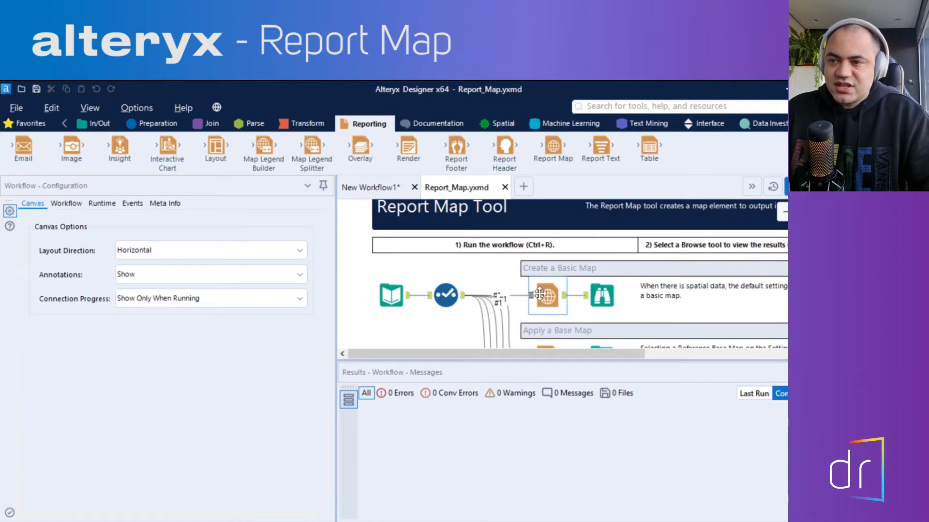
# View the Input Data tool's configuration in a wider pane, and run the example workflow.
pyautogui.click(442, 301)
pyautogui.click(392, 296)
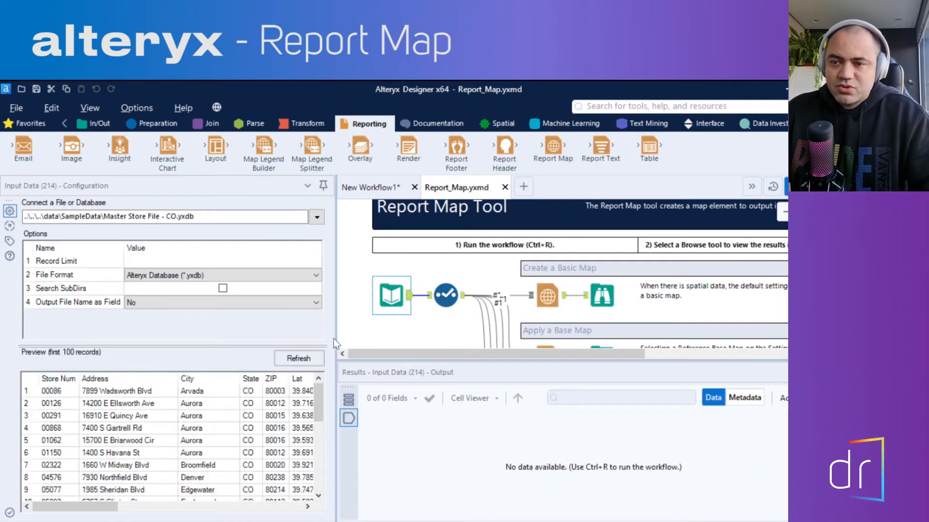
pyautogui.moveTo(333, 341); pyautogui.dragTo(409, 338)
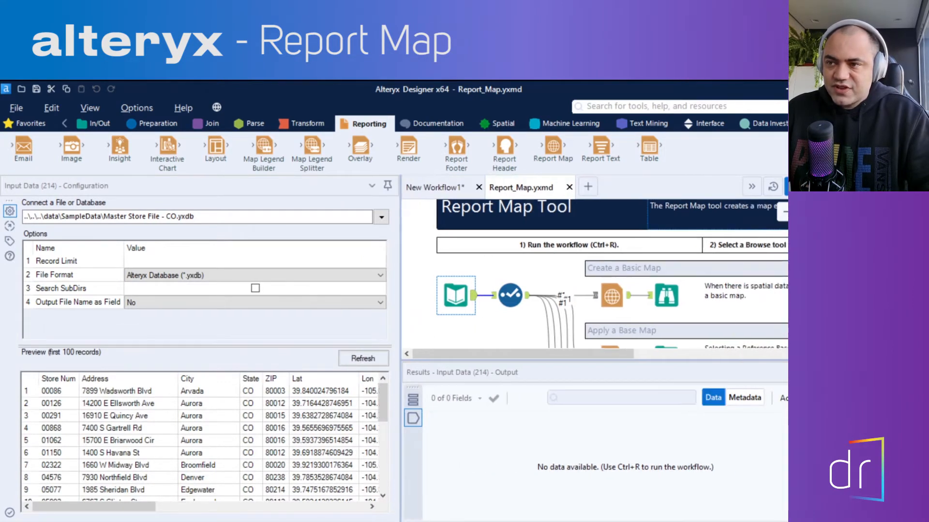
pyautogui.click(695, 288)
pyautogui.hotkey('ctrl', 'r')
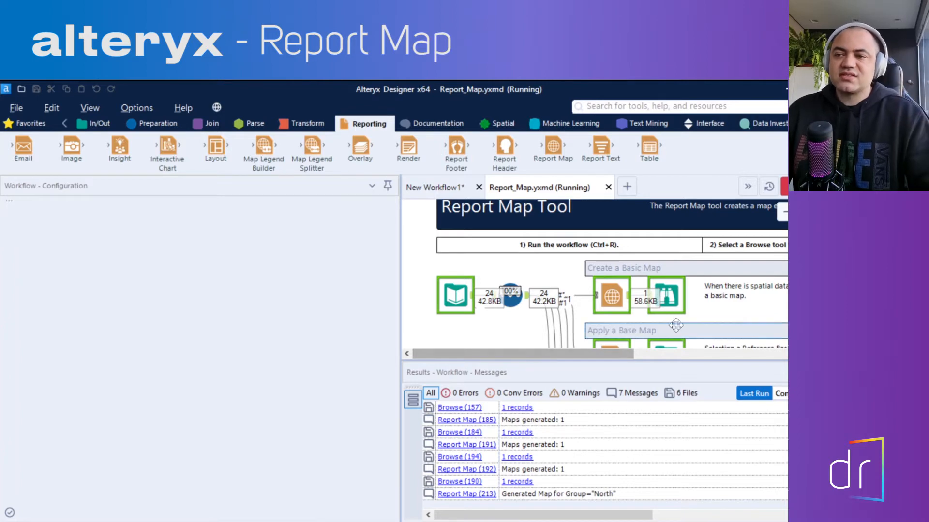
# Examine the Input Data tool's output records across the columns, from Store Num through Store Point to SpatialObject_TradeArea.
pyautogui.click(623, 293)
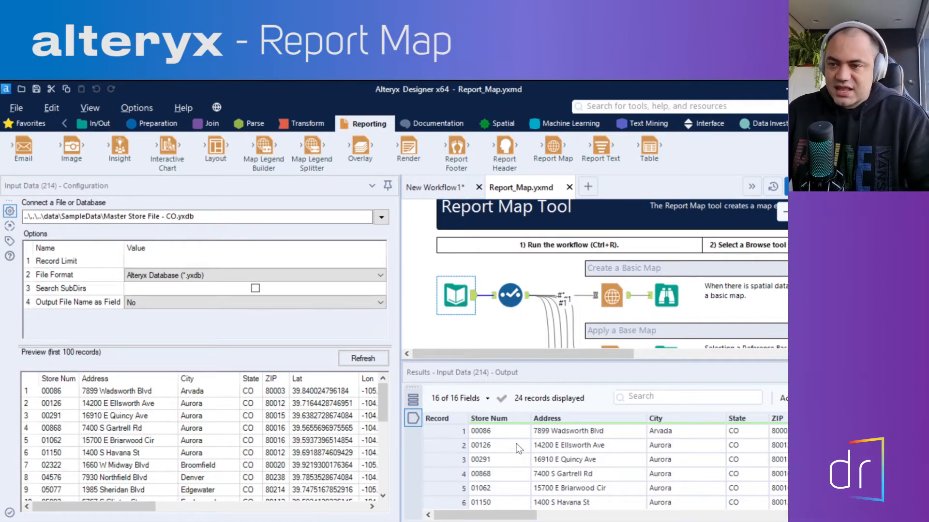
pyautogui.moveTo(499, 517); pyautogui.dragTo(619, 517)
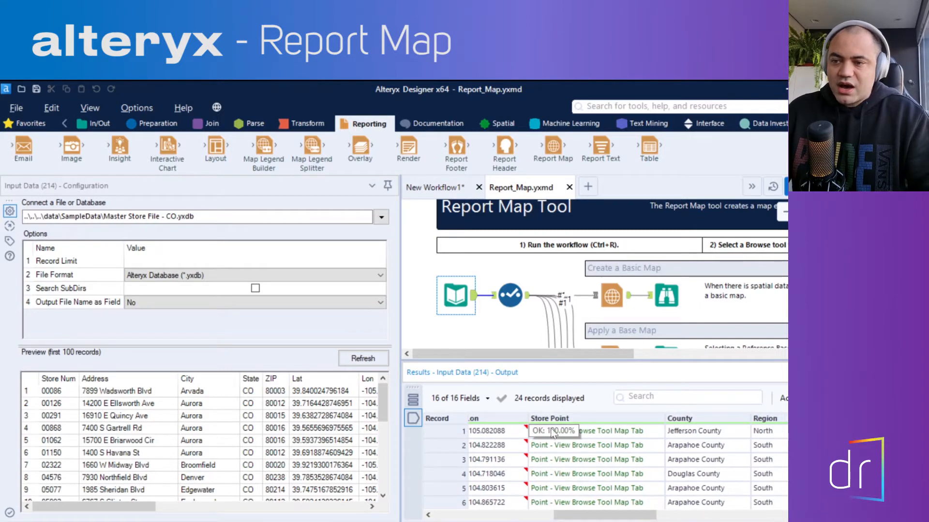
pyautogui.moveTo(618, 517); pyautogui.dragTo(620, 517)
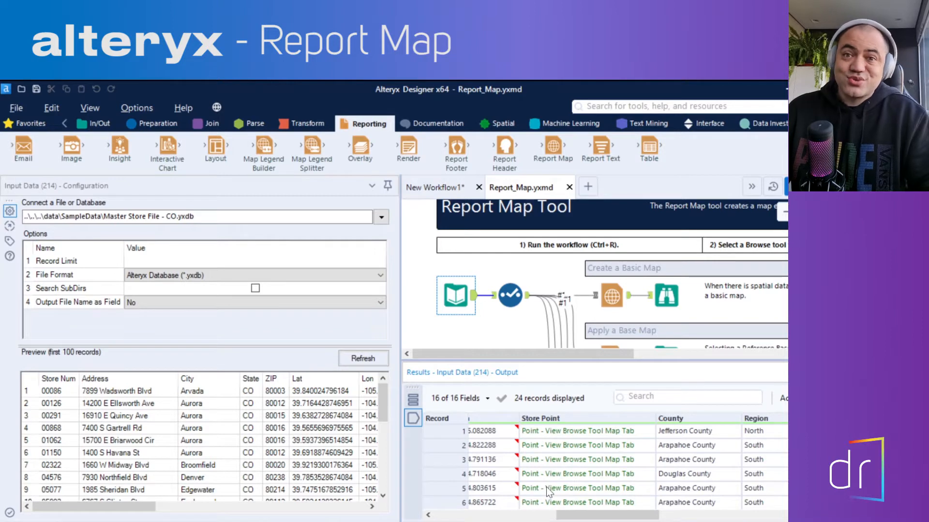
pyautogui.moveTo(587, 519); pyautogui.dragTo(610, 520)
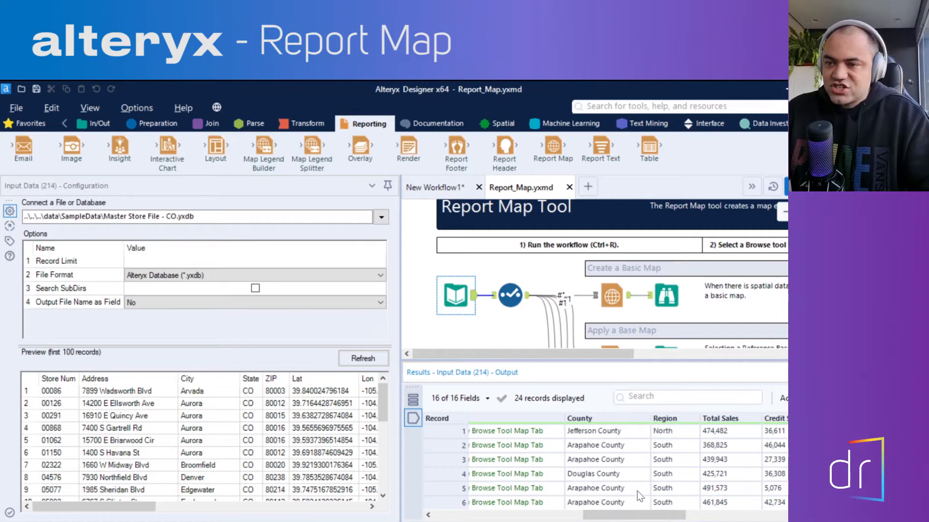
pyautogui.moveTo(657, 519); pyautogui.dragTo(738, 514)
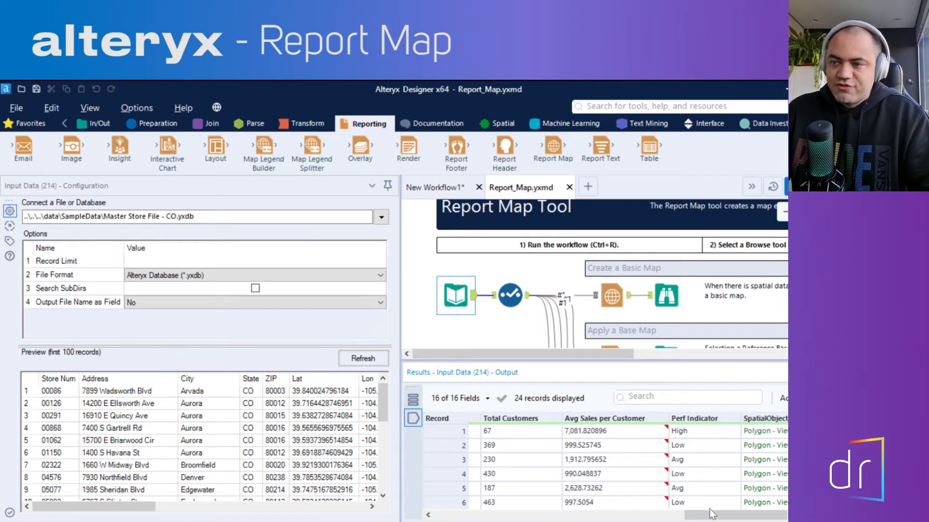
pyautogui.moveTo(711, 513); pyautogui.dragTo(725, 514)
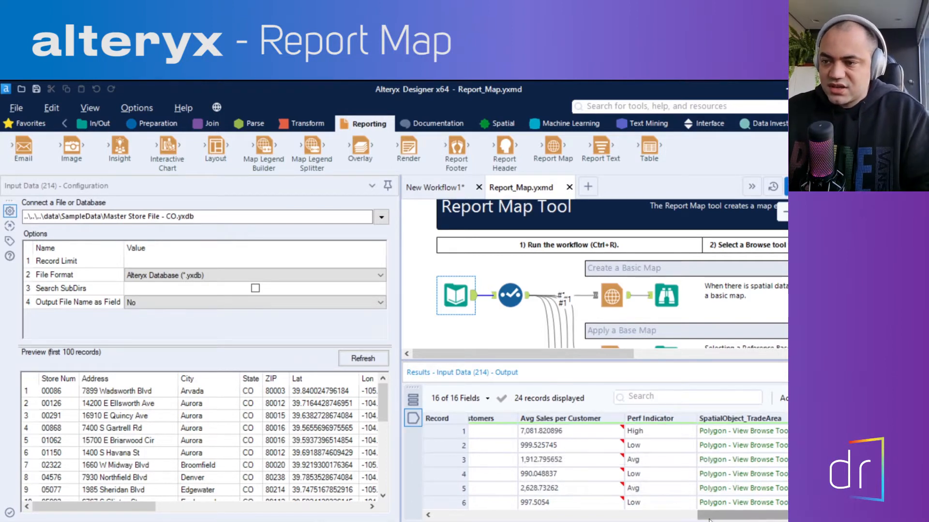
pyautogui.moveTo(711, 517); pyautogui.dragTo(721, 517)
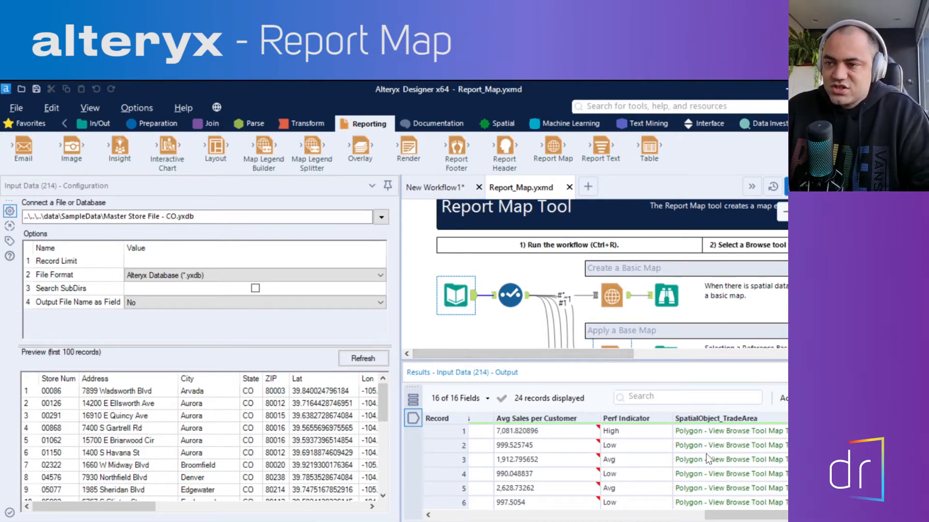
# Review the Select tool's field list and the settings and preview of the Report Map tool under Create a Basic Map.
pyautogui.click(508, 301)
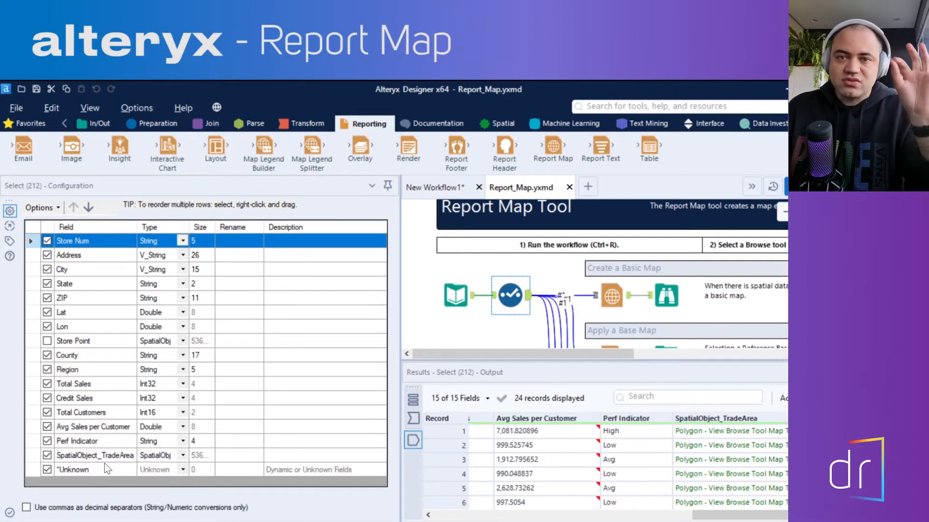
pyautogui.click(611, 296)
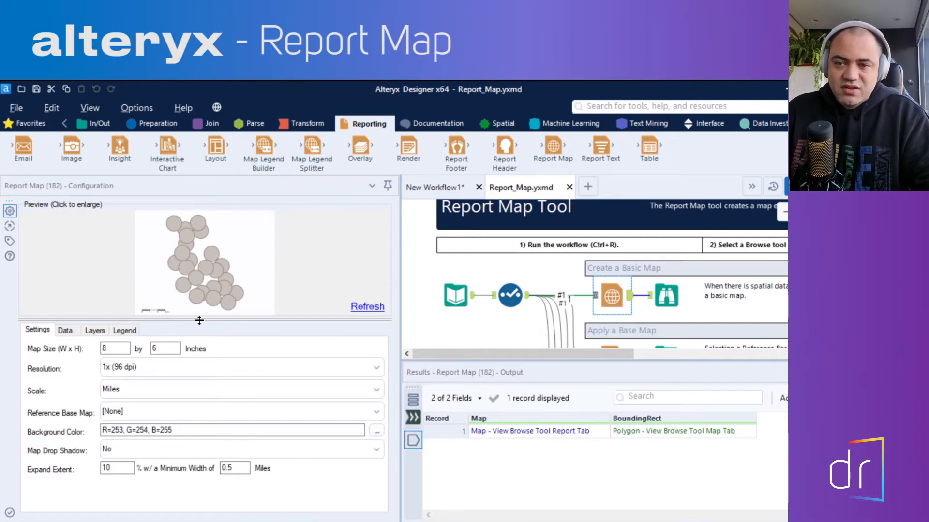
pyautogui.moveTo(198, 319); pyautogui.dragTo(198, 333)
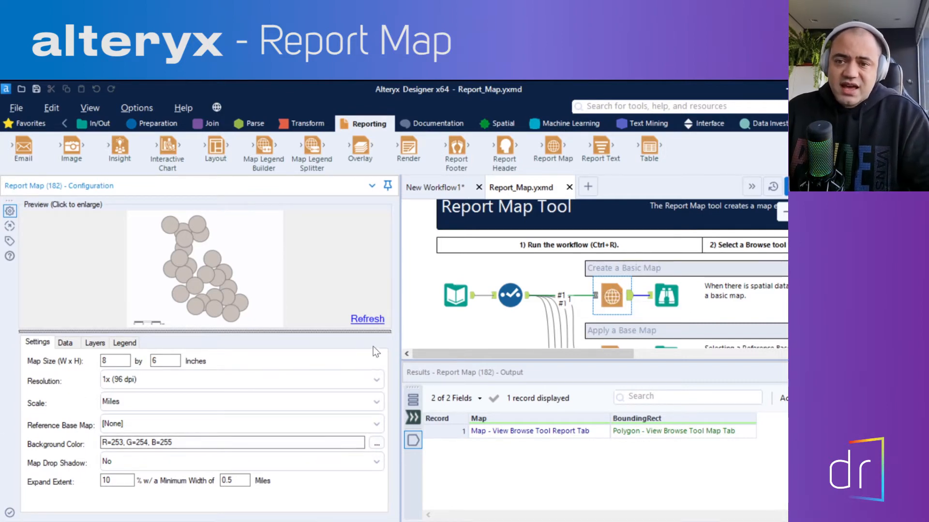
# Examine all records of the basic map's Browse report in a separate window, and close that window.
pyautogui.click(673, 297)
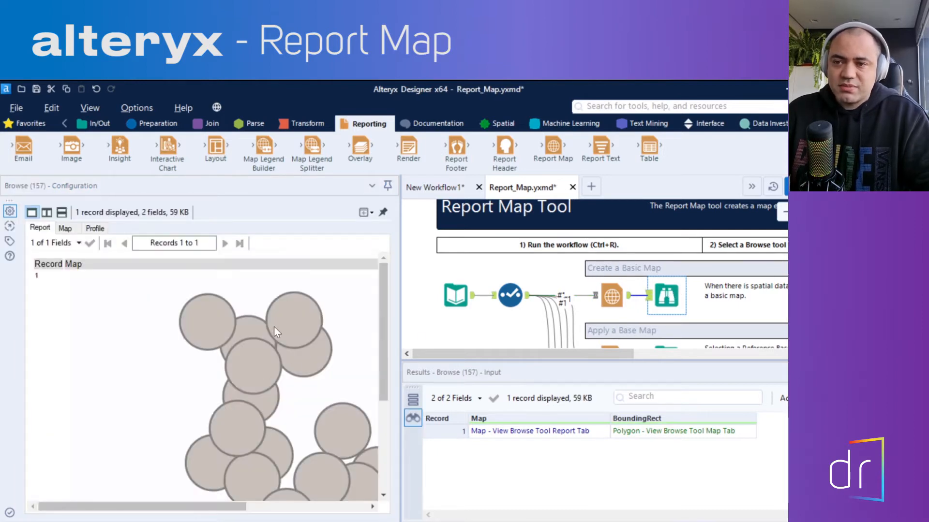
pyautogui.click(365, 212)
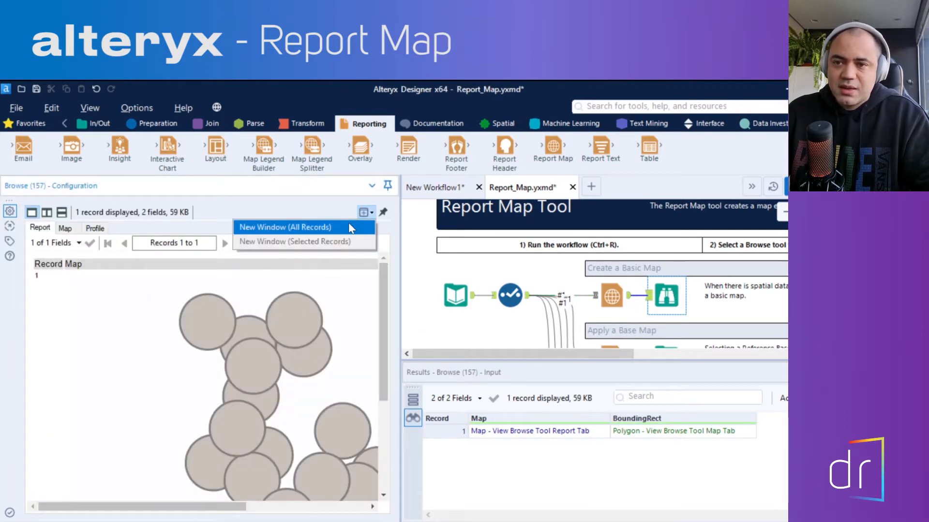
pyautogui.click(350, 228)
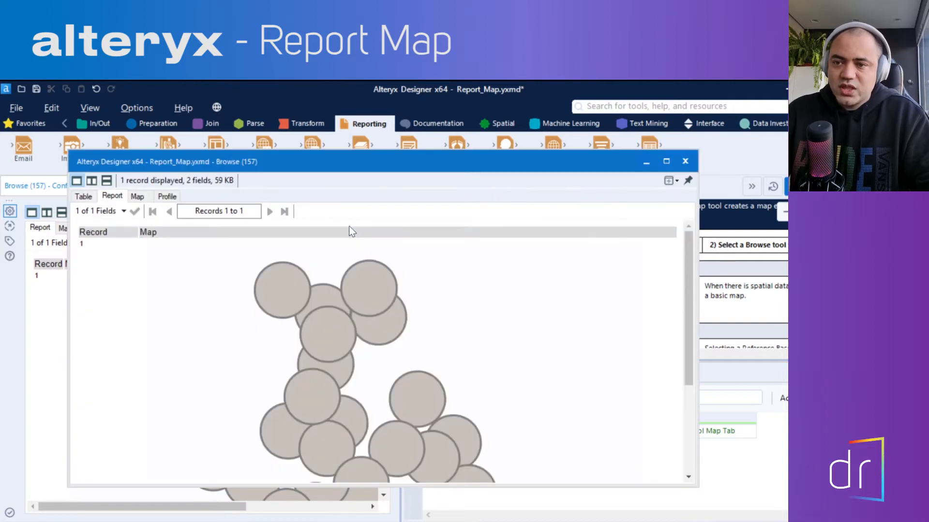
pyautogui.scroll(-5, 434, 334)
pyautogui.scroll(5, 434, 335)
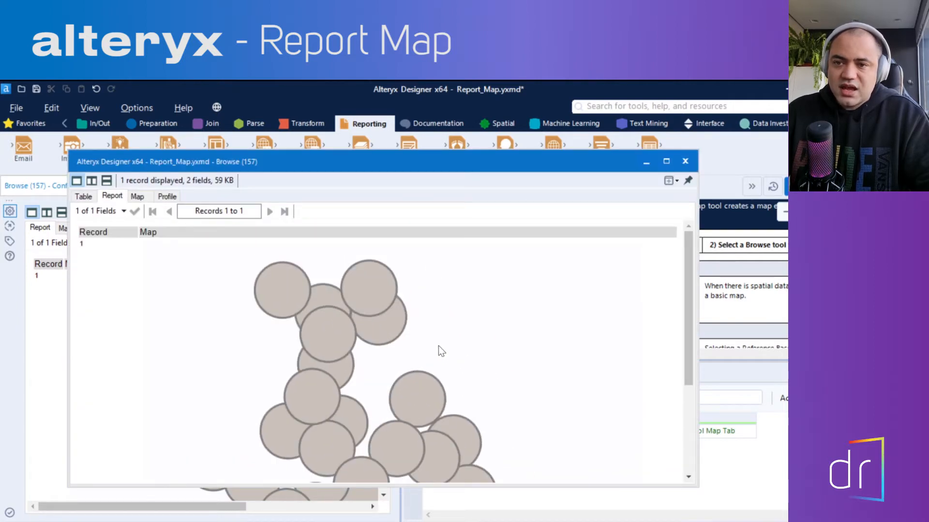
pyautogui.scroll(-5, 438, 346)
pyautogui.scroll(5, 437, 345)
pyautogui.scroll(-5, 437, 345)
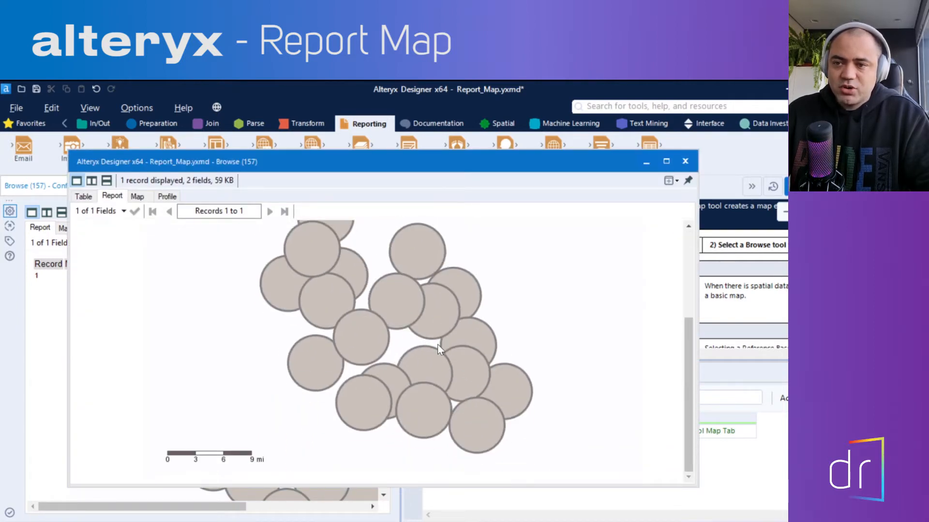
pyautogui.scroll(5, 438, 344)
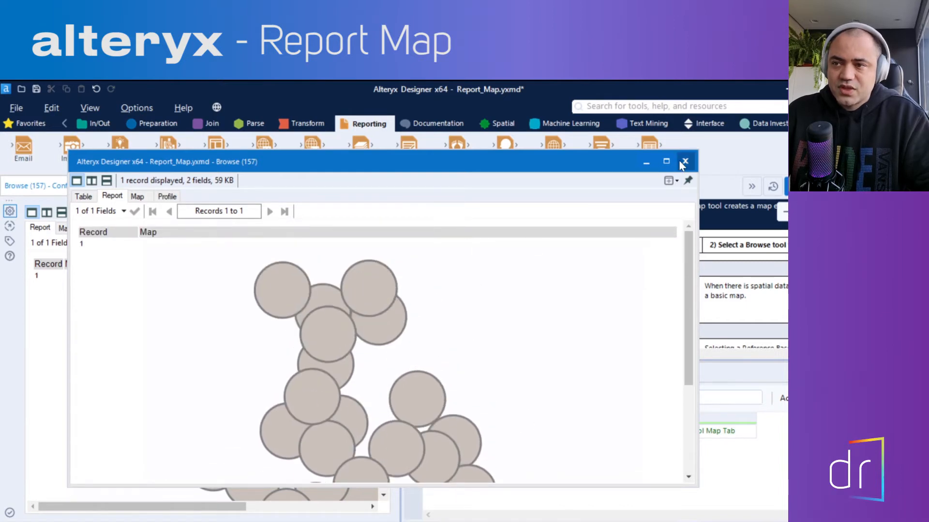
pyautogui.click(685, 161)
# Compare the configurations of the Report Map tools under Create a Basic Map and Apply a Base Map.
pyautogui.click(612, 295)
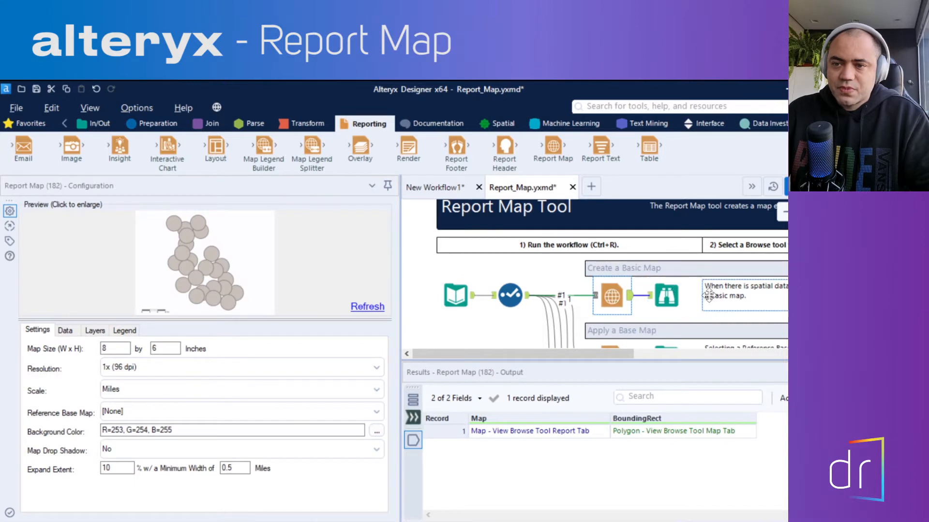
pyautogui.scroll(-1, 722, 293)
pyautogui.scroll(-1, 722, 292)
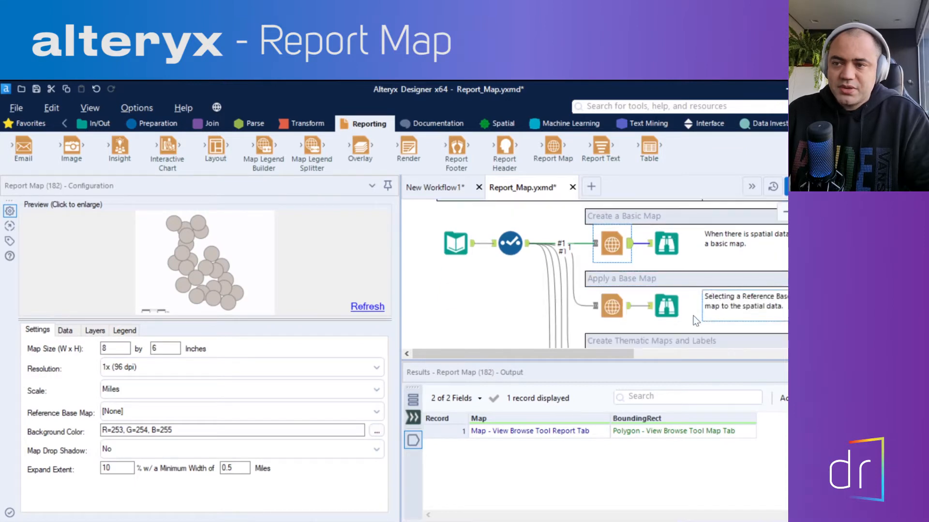
pyautogui.click(612, 309)
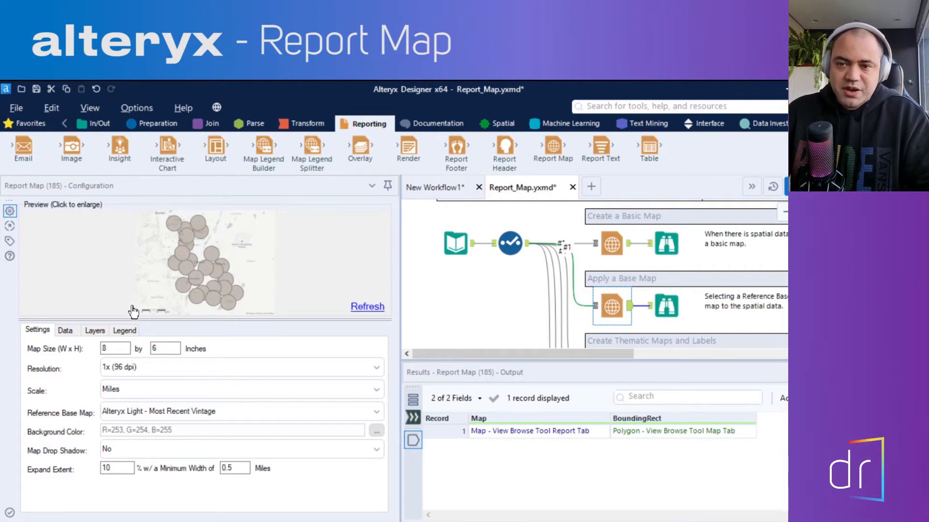
# Set the map size of the Report Map tool under Create a Basic Map to 12 by 10 inches.
pyautogui.click(612, 246)
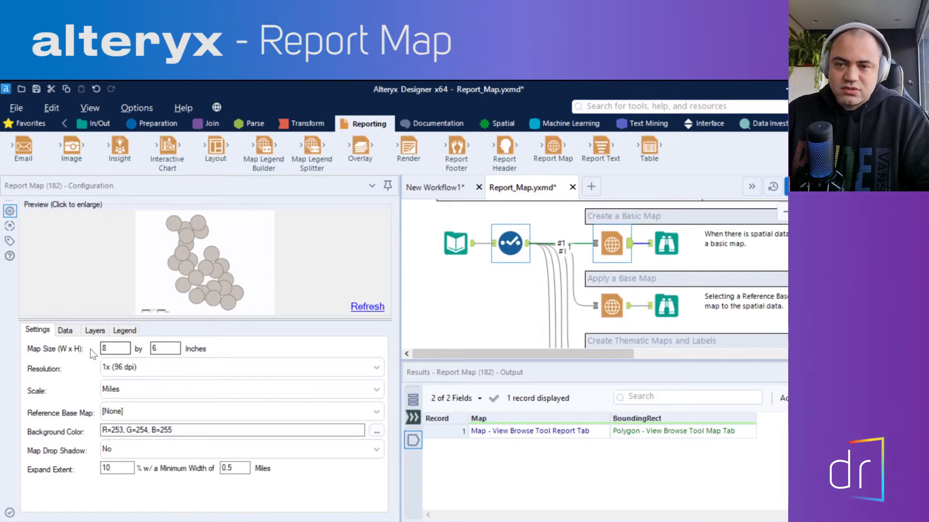
pyautogui.doubleClick(114, 350)
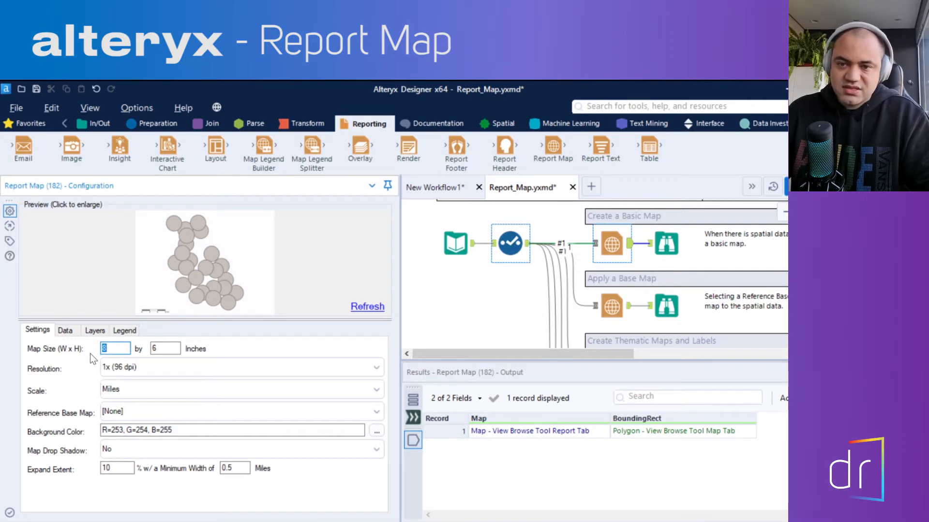
pyautogui.write('12')
pyautogui.doubleClick(155, 348)
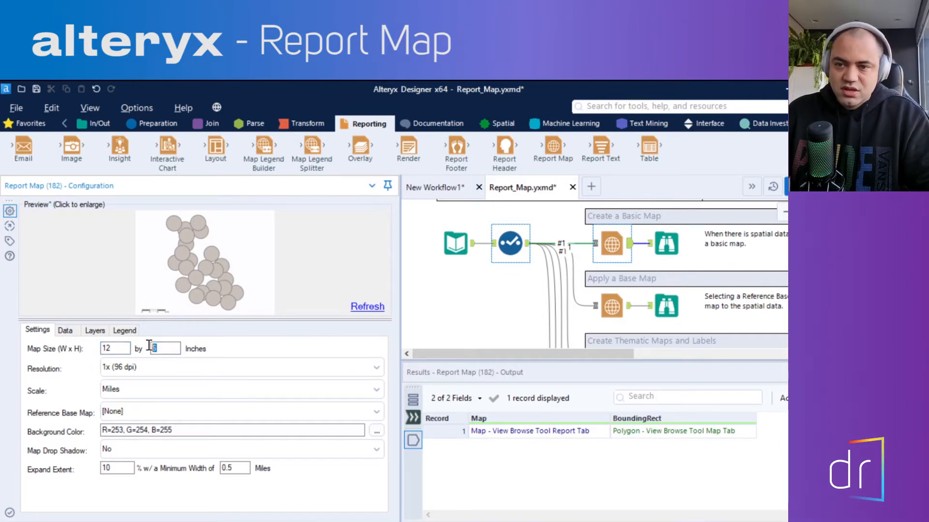
pyautogui.write('10')
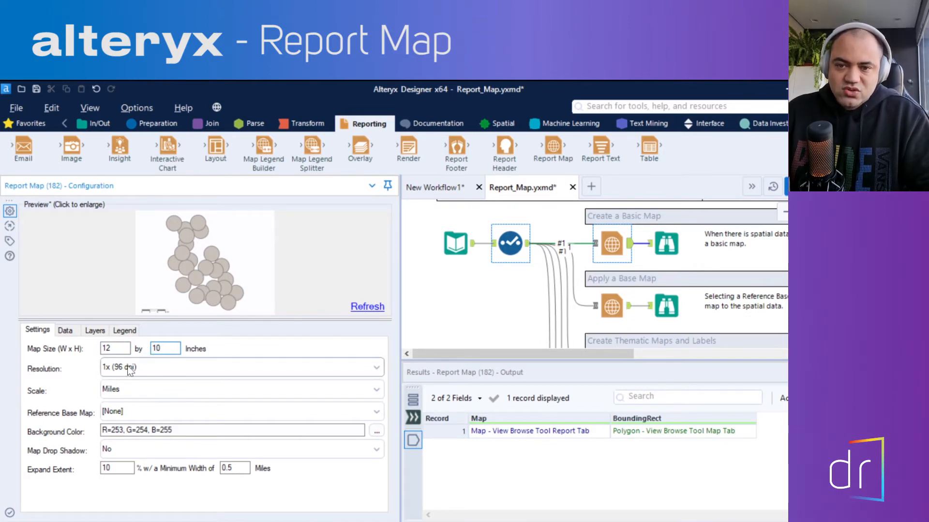
# Set the basic map's scale to Kilometers and its reference base map to Alteryx Light - Most Recent Vintage.
pyautogui.click(136, 391)
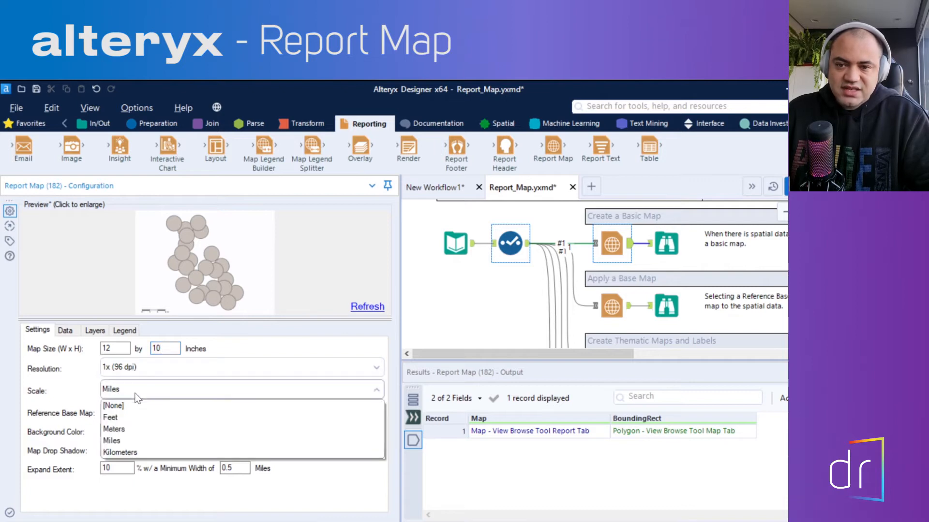
pyautogui.click(124, 450)
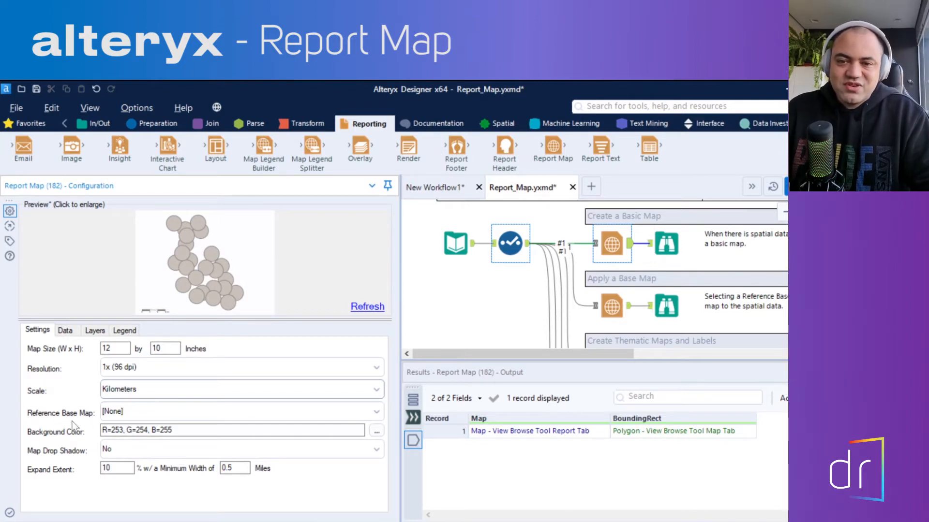
pyautogui.click(135, 413)
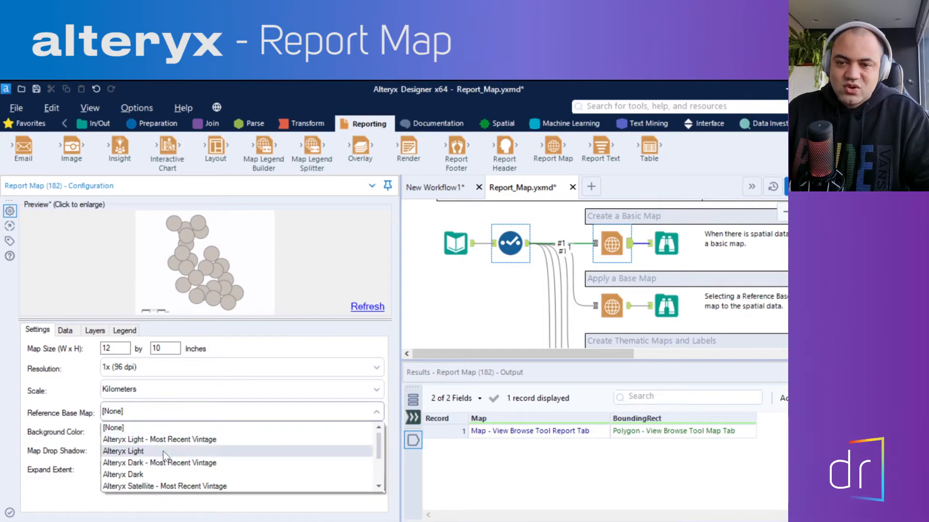
pyautogui.scroll(-1, 170, 471)
pyautogui.scroll(-1, 170, 471)
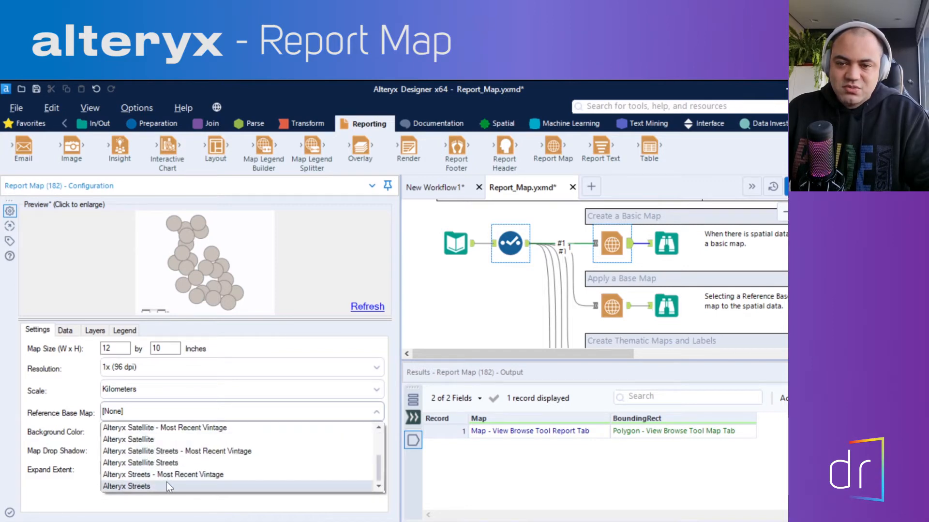
pyautogui.scroll(2, 166, 481)
pyautogui.scroll(-2, 161, 474)
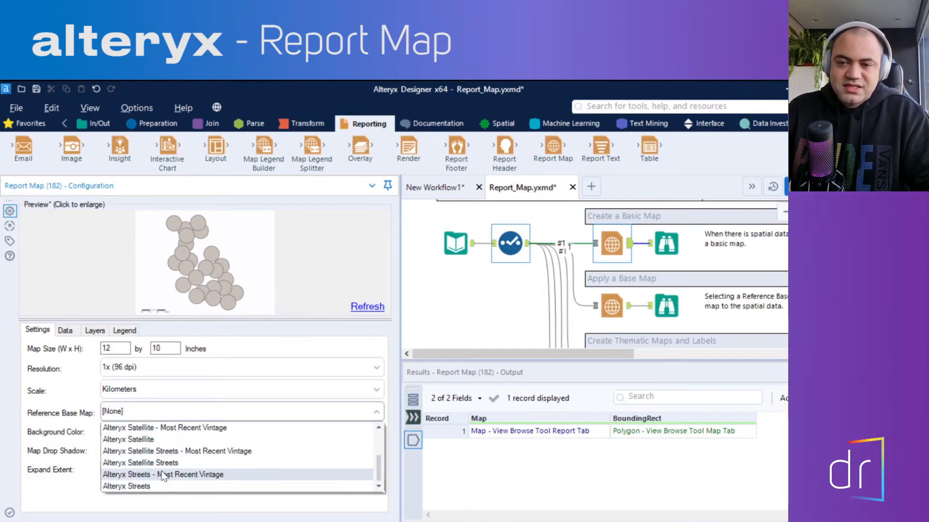
pyautogui.scroll(2, 157, 479)
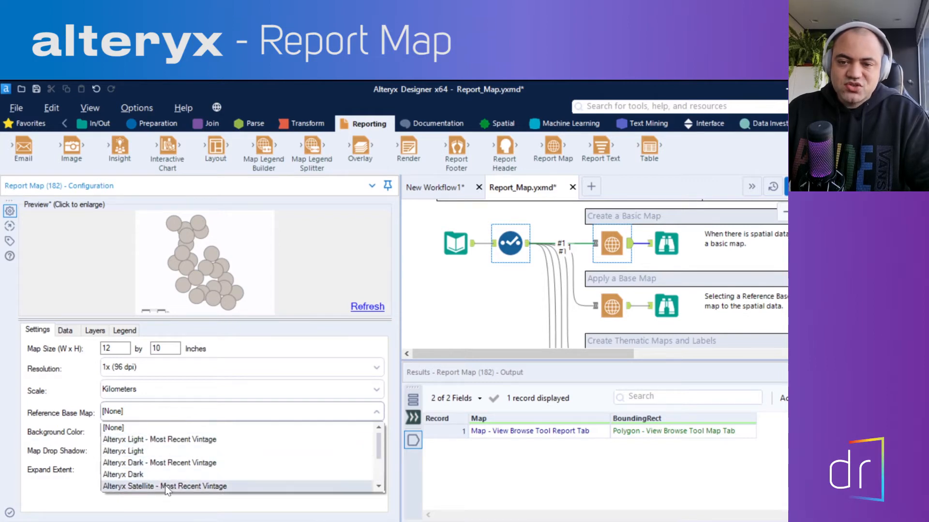
pyautogui.click(172, 440)
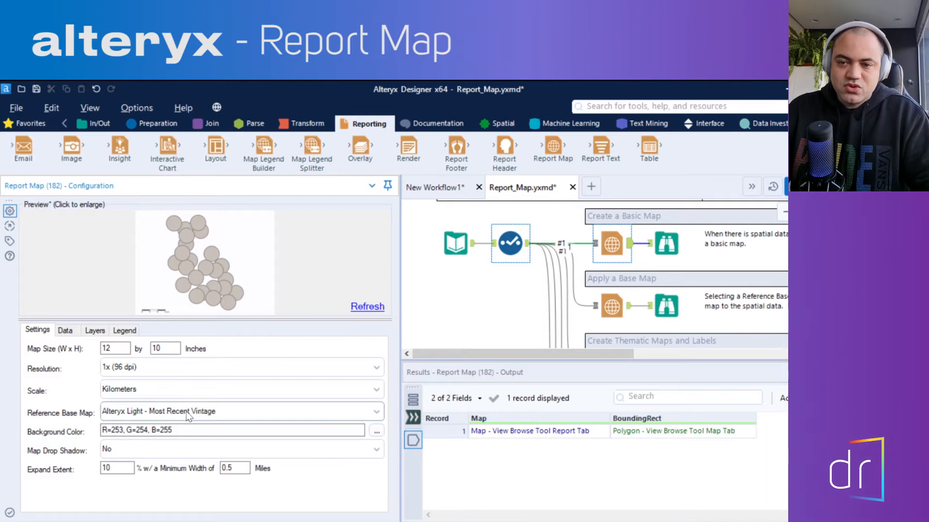
# Run the workflow and show the configuration of the Report Map tool under Create a Basic Map.
pyautogui.click(799, 187)
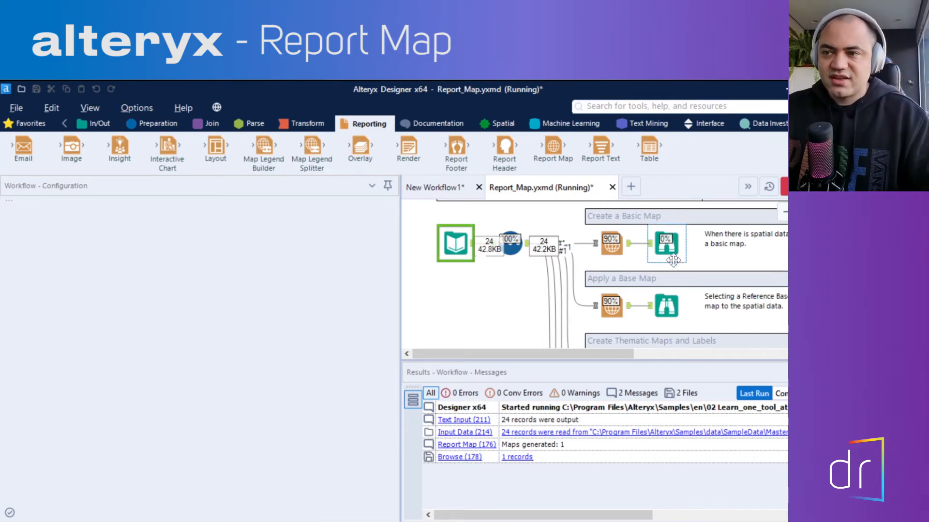
pyautogui.click(613, 248)
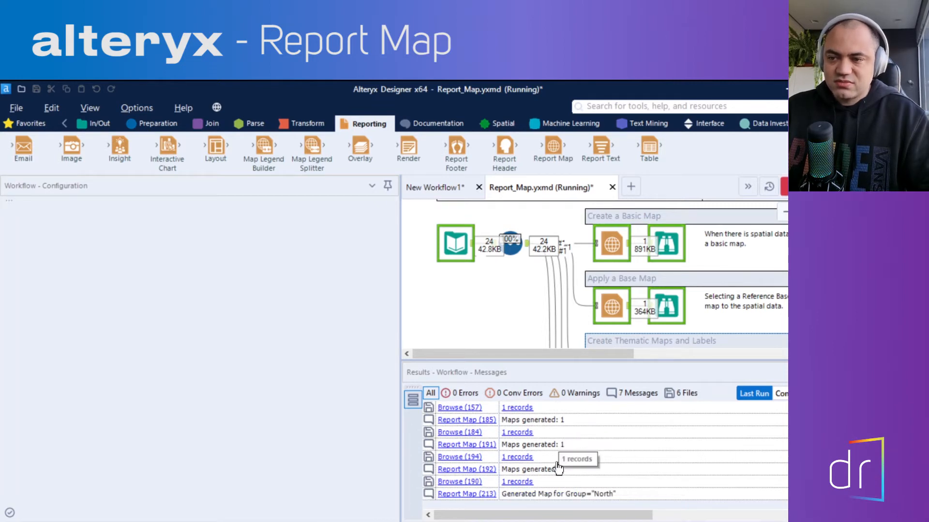
pyautogui.scroll(-5, 560, 326)
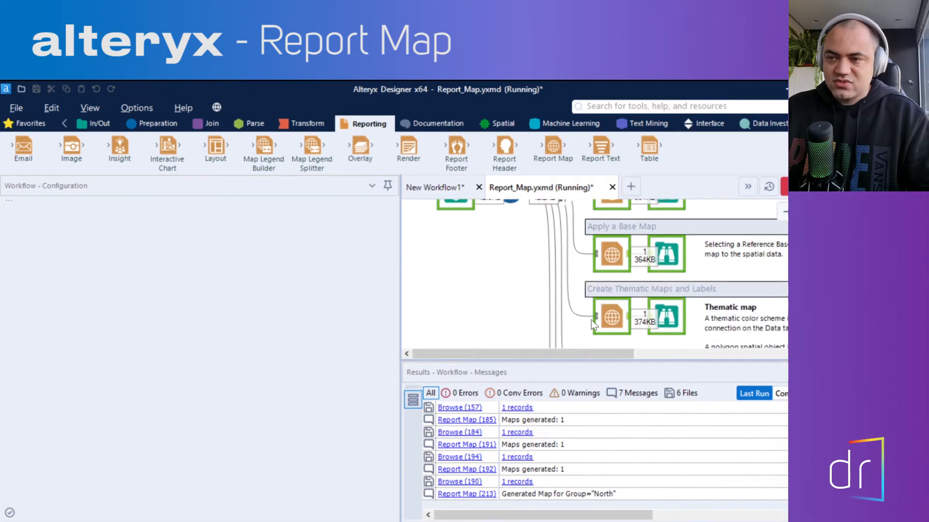
pyautogui.scroll(-3, 593, 323)
pyautogui.click(593, 322)
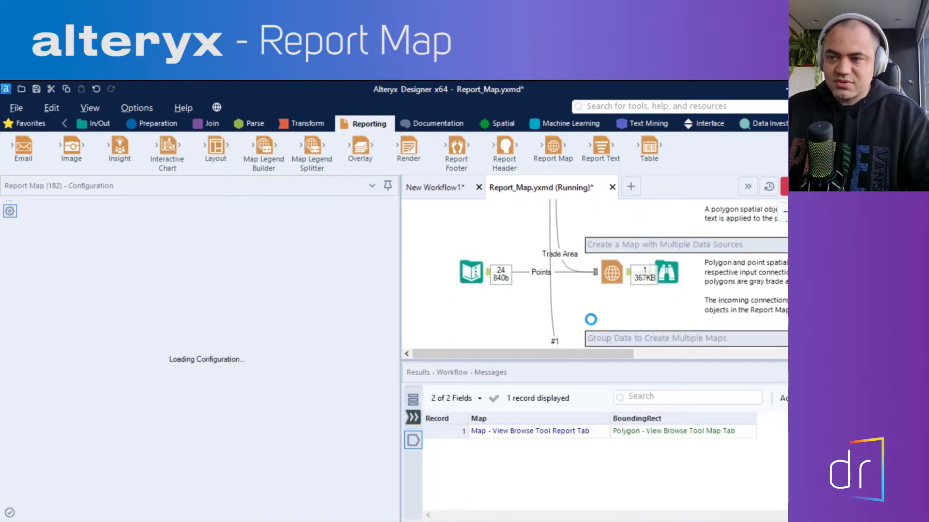
pyautogui.scroll(8, 591, 319)
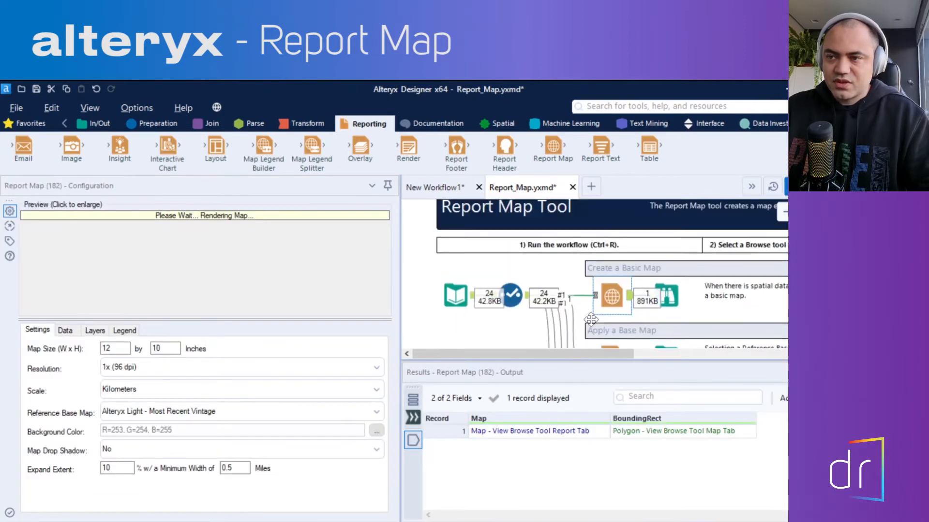
# Inspect the basic map's report in its Browse tool, covering the areas from Boulder down past Denver.
pyautogui.click(666, 296)
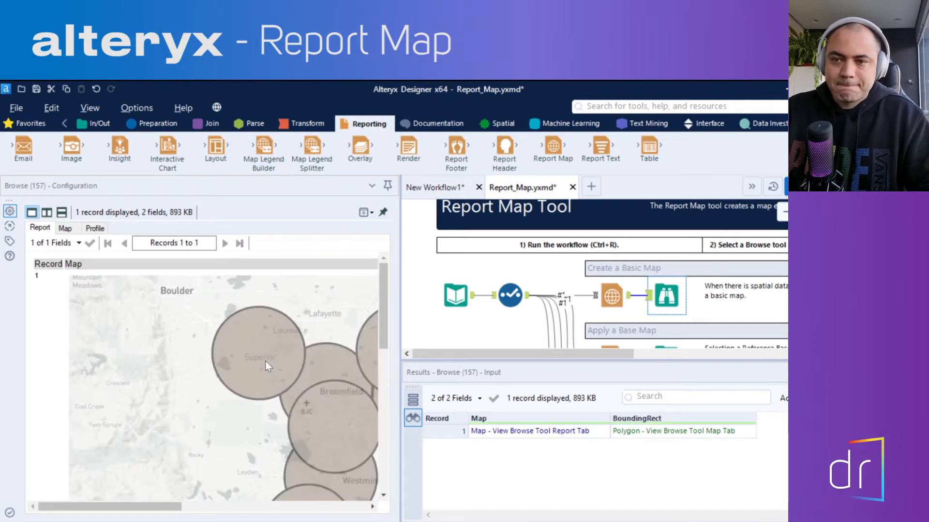
pyautogui.moveTo(127, 506); pyautogui.dragTo(183, 506)
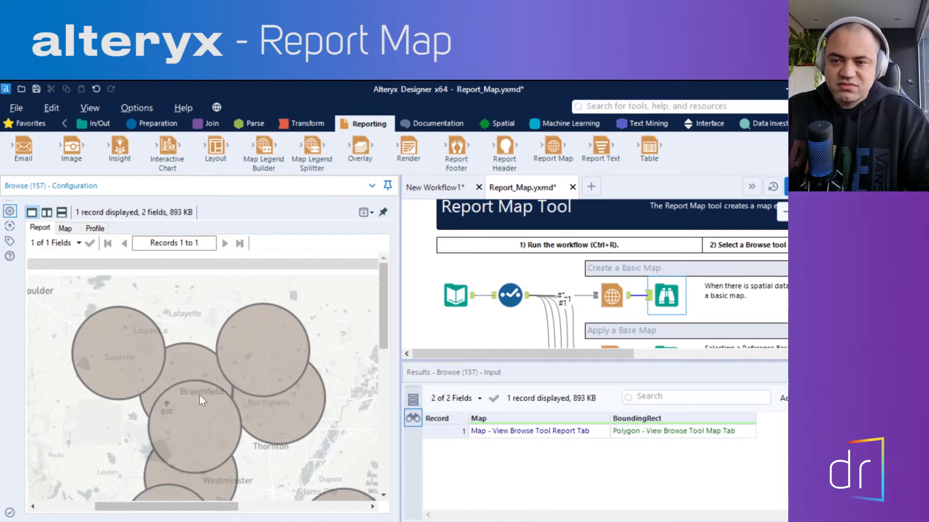
pyautogui.scroll(-3, 202, 398)
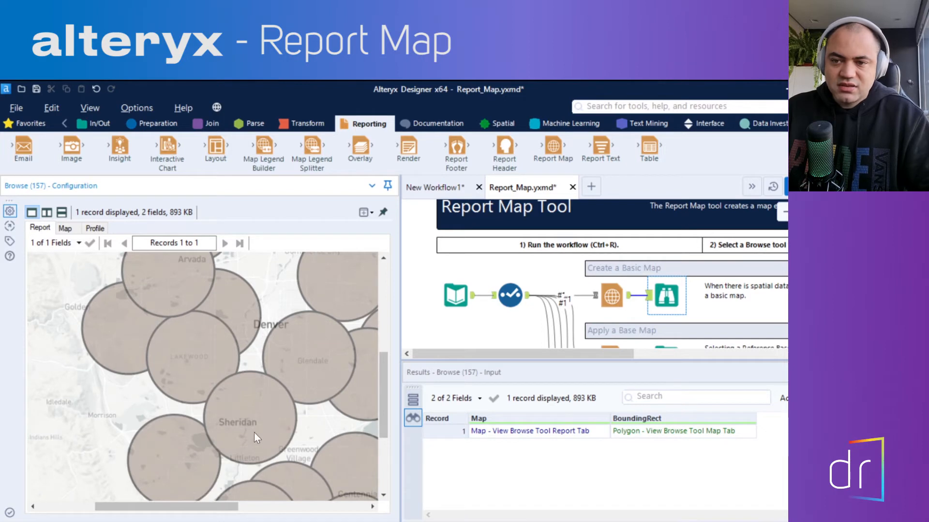
pyautogui.scroll(4, 181, 347)
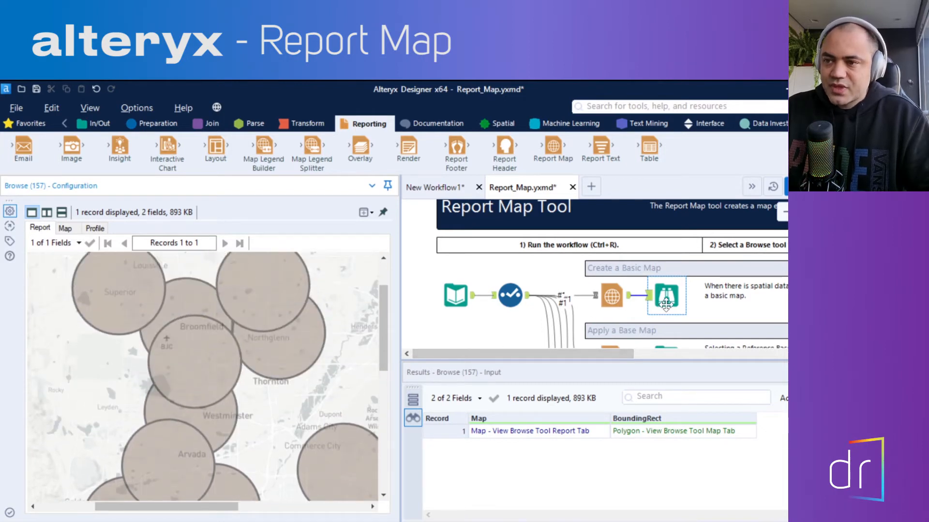
# Change the basic map's reference base map to Alteryx Dark - Most Recent Vintage and rerun the workflow.
pyautogui.scroll(-1, 648, 298)
pyautogui.click(612, 244)
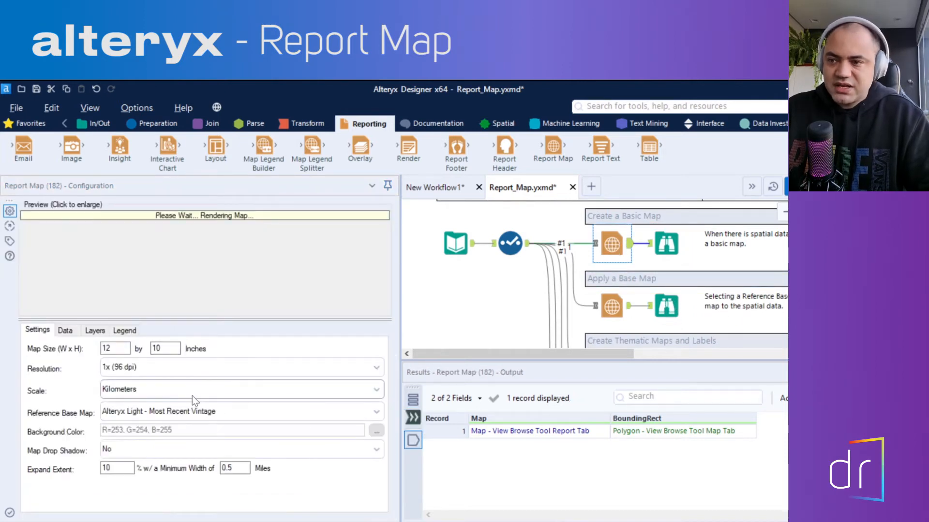
pyautogui.click(151, 412)
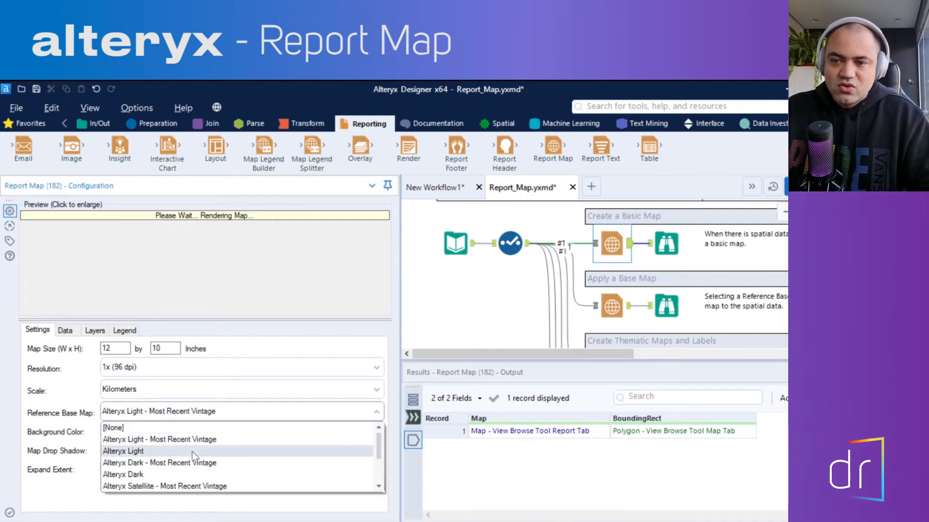
pyautogui.scroll(-2, 192, 452)
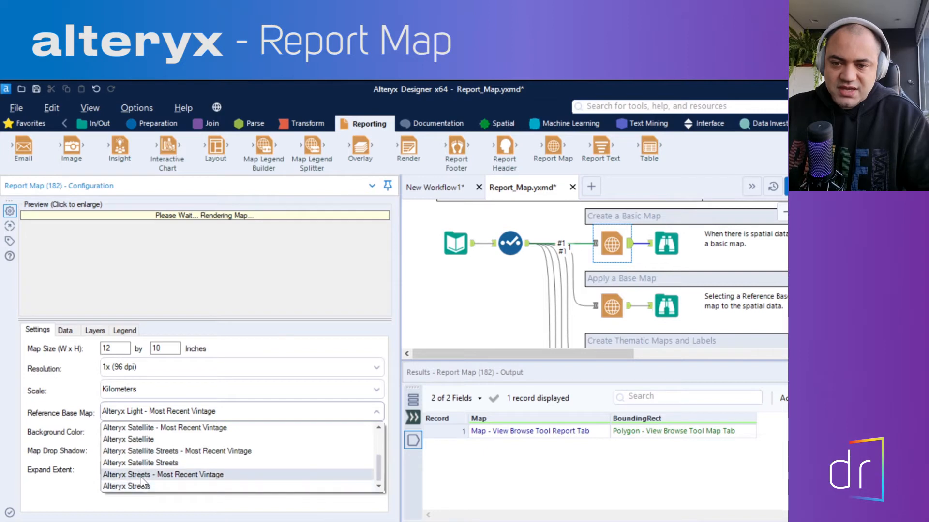
pyautogui.scroll(2, 147, 466)
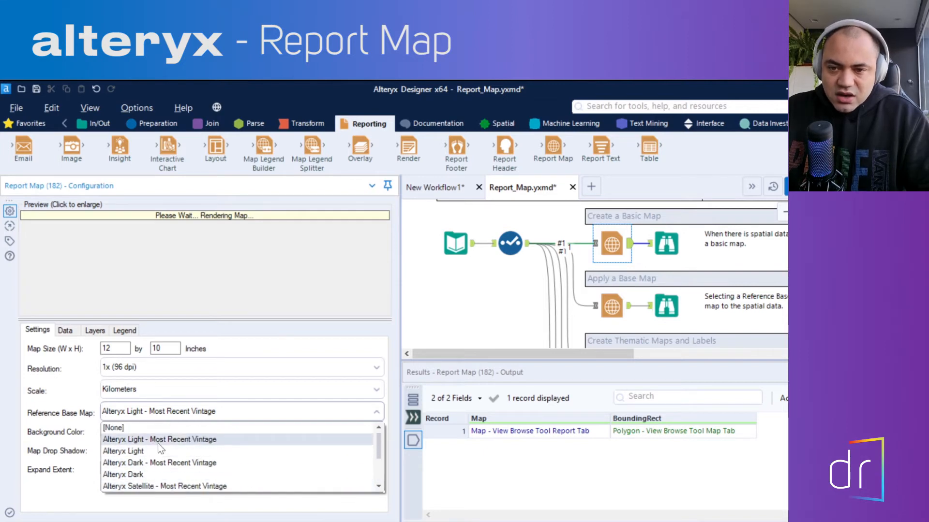
pyautogui.click(155, 463)
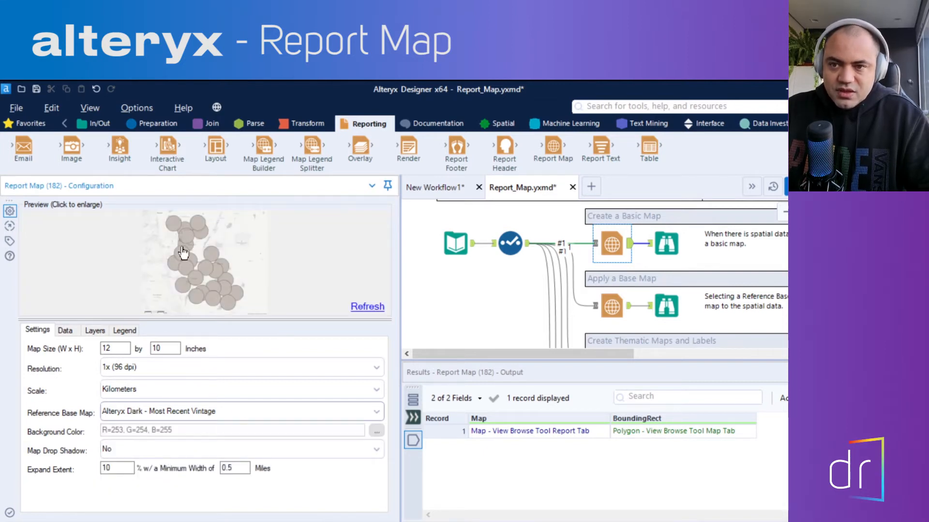
pyautogui.click(795, 188)
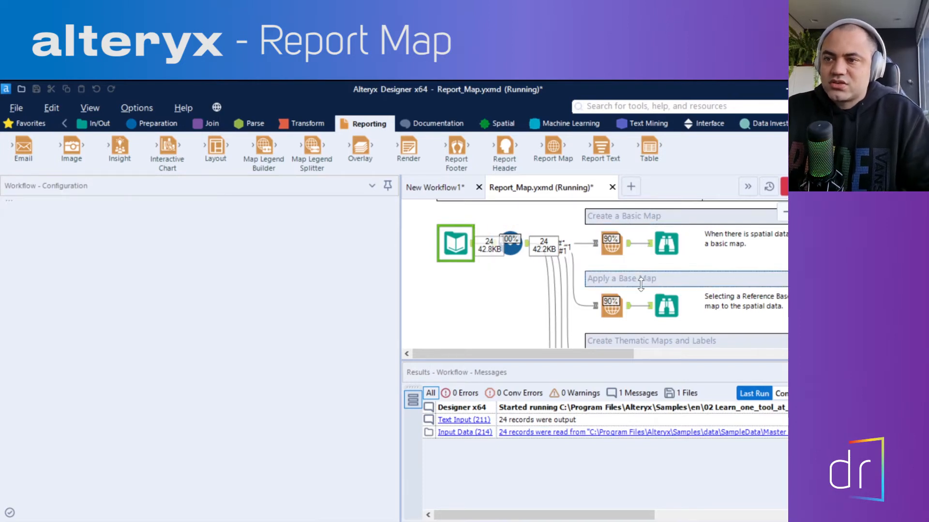
pyautogui.click(612, 272)
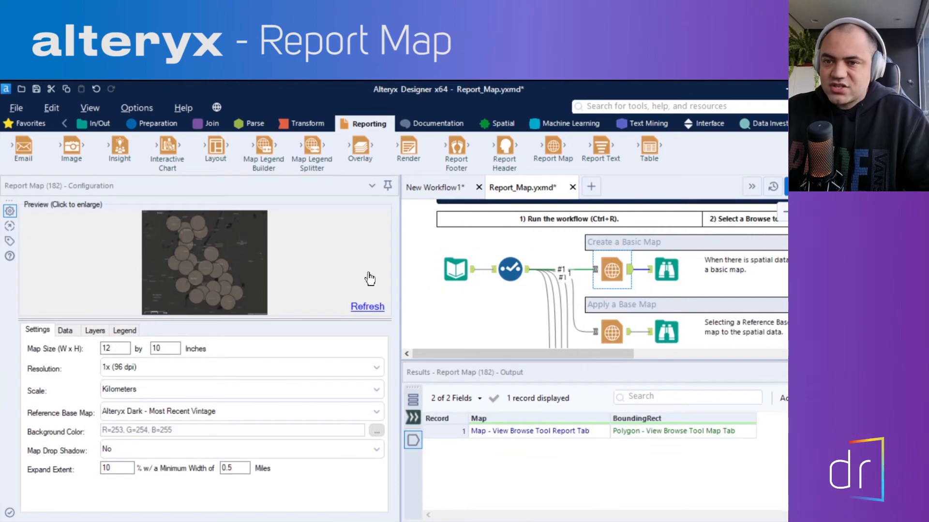
# Examine the dark base map in the basic map's Browse report, including the scale bar at the map's lower edge.
pyautogui.click(667, 271)
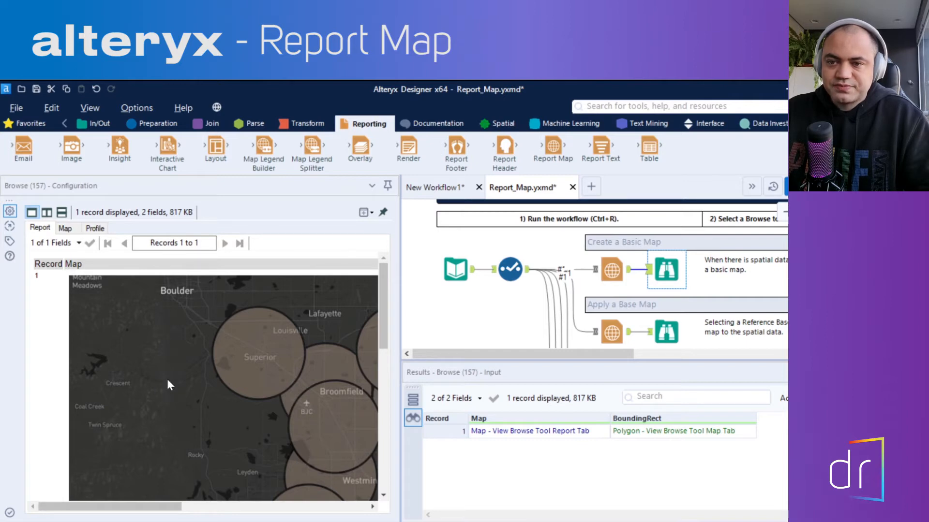
pyautogui.moveTo(122, 506); pyautogui.dragTo(176, 509)
pyautogui.scroll(-8, 186, 446)
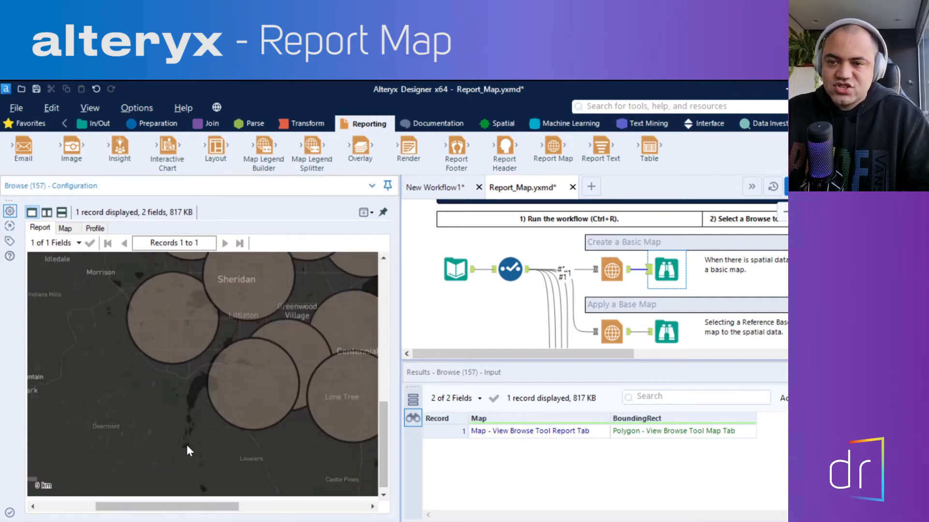
pyautogui.scroll(7, 187, 446)
pyautogui.scroll(2, 186, 445)
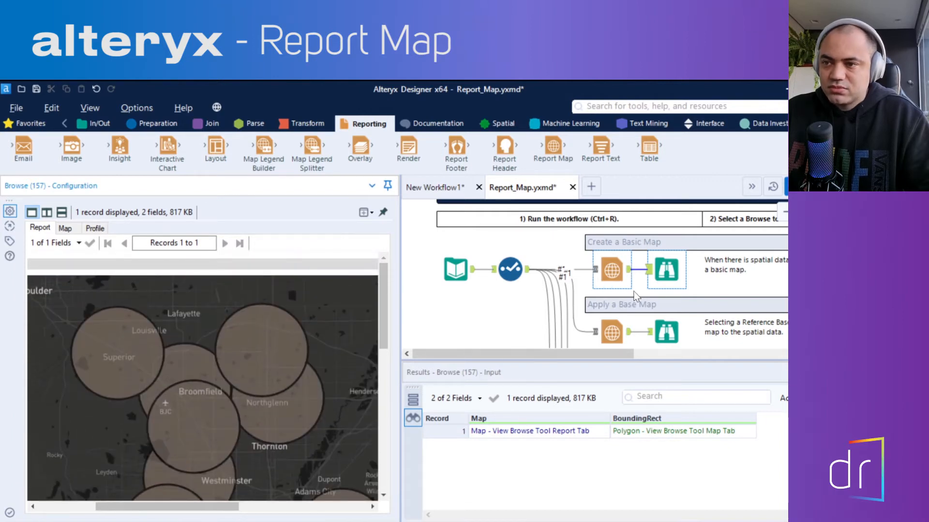
# Review the thematic map's Report Map settings under Create Thematic Maps and Labels and its colored output in the Browse report.
pyautogui.scroll(-3, 679, 310)
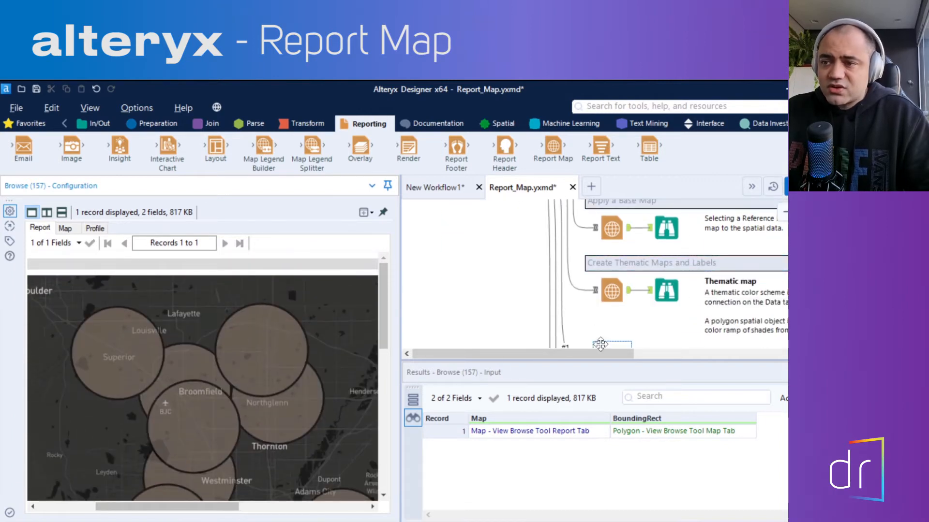
pyautogui.moveTo(582, 356); pyautogui.dragTo(606, 357)
pyautogui.click(565, 291)
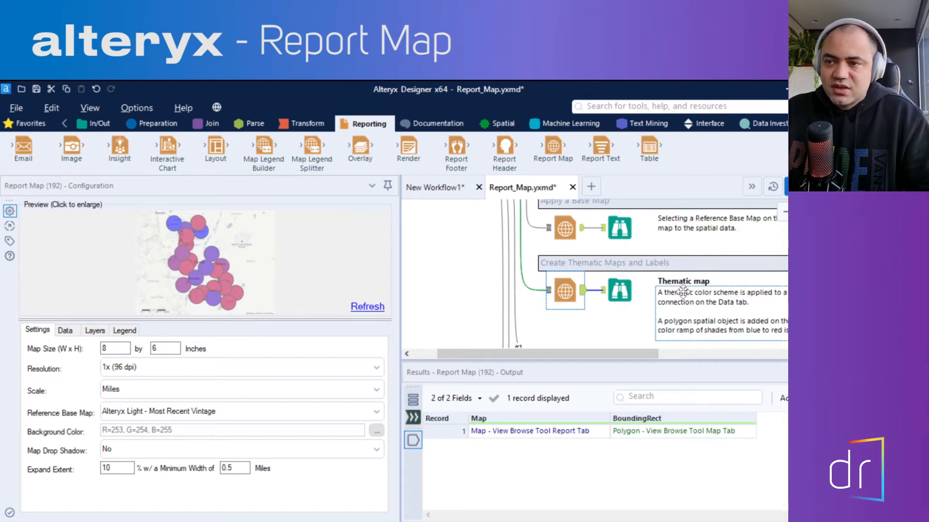
pyautogui.click(624, 293)
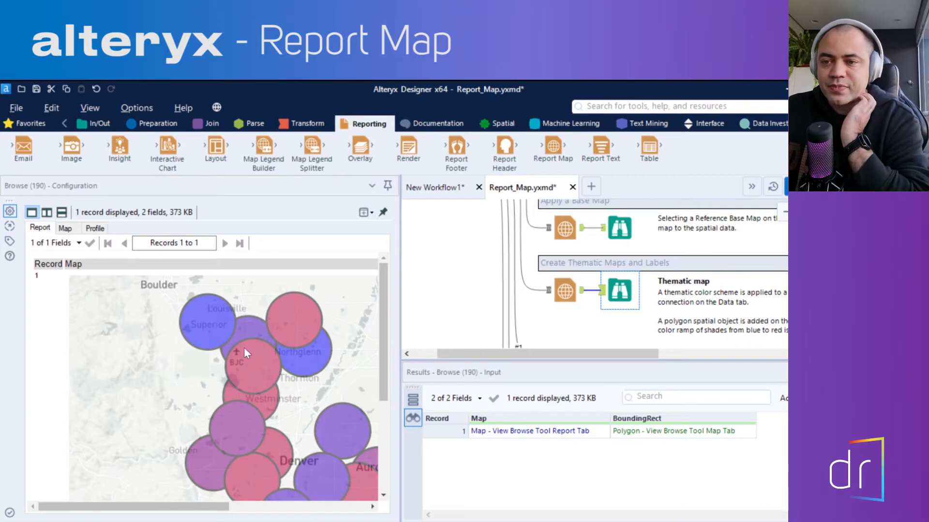
pyautogui.scroll(-2, 242, 428)
pyautogui.scroll(-1, 242, 430)
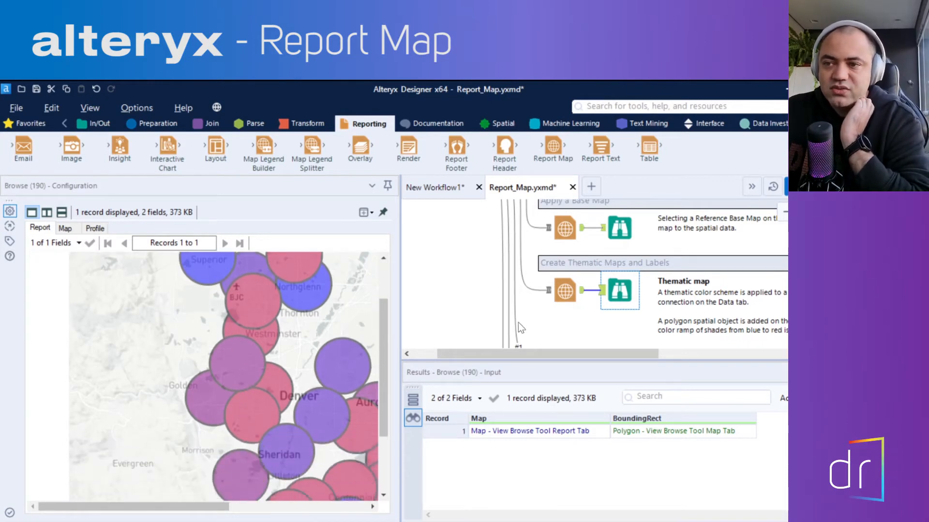
# Examine the thematic Report Map tool's settings and the field assignments of its incoming data connection #1.
pyautogui.click(564, 293)
pyautogui.click(564, 294)
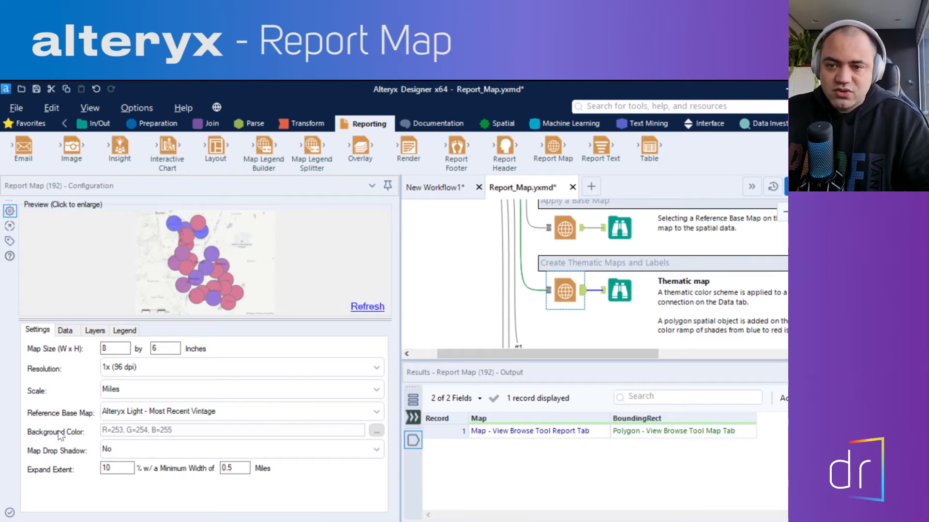
pyautogui.click(66, 332)
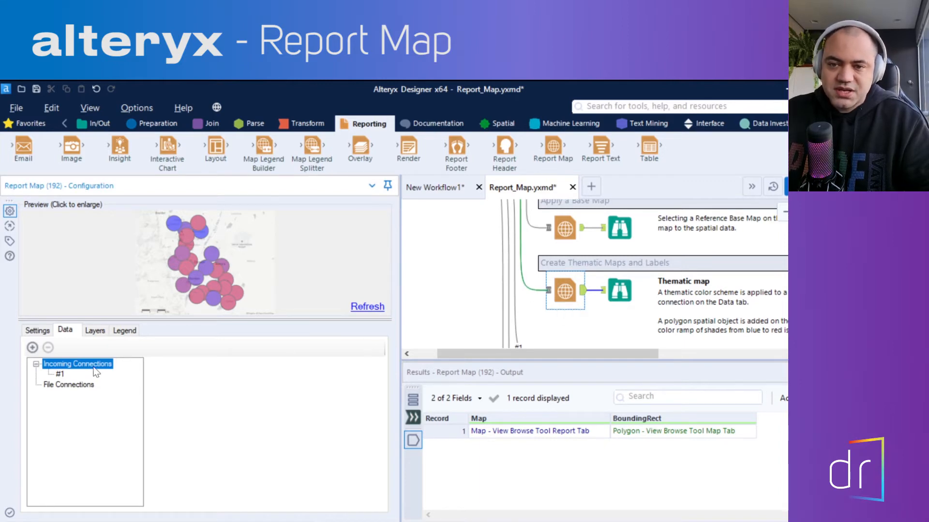
pyautogui.scroll(2, 493, 256)
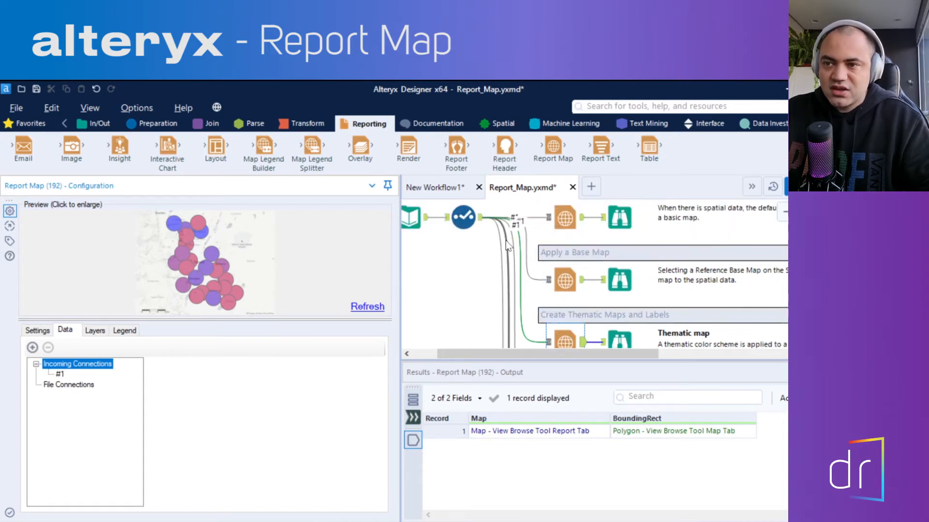
pyautogui.scroll(-3, 557, 290)
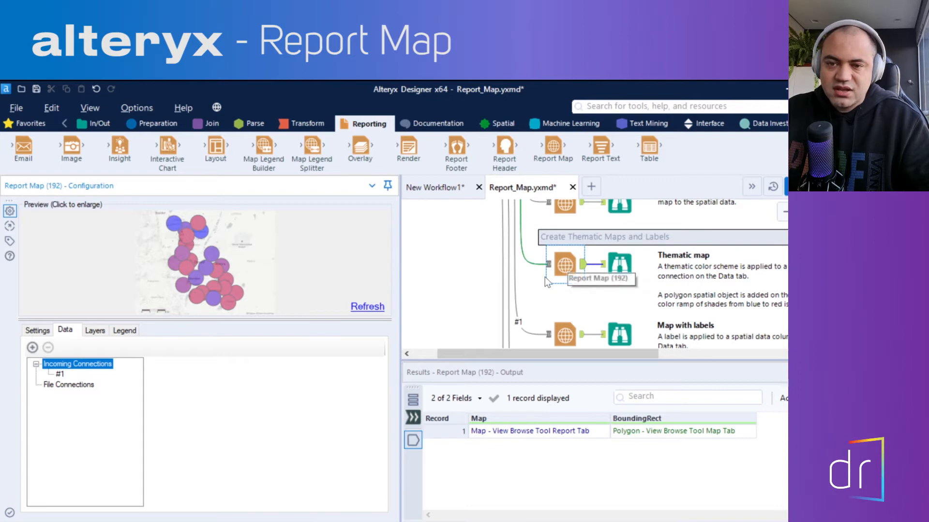
pyautogui.click(61, 375)
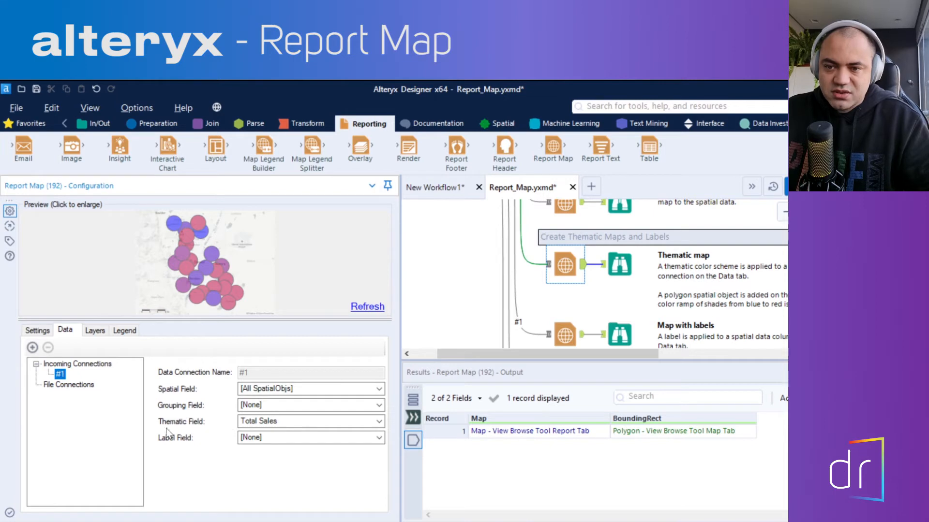
# Set the thematic map's Thematic Field to Credit Sales for data connection #1.
pyautogui.click(272, 426)
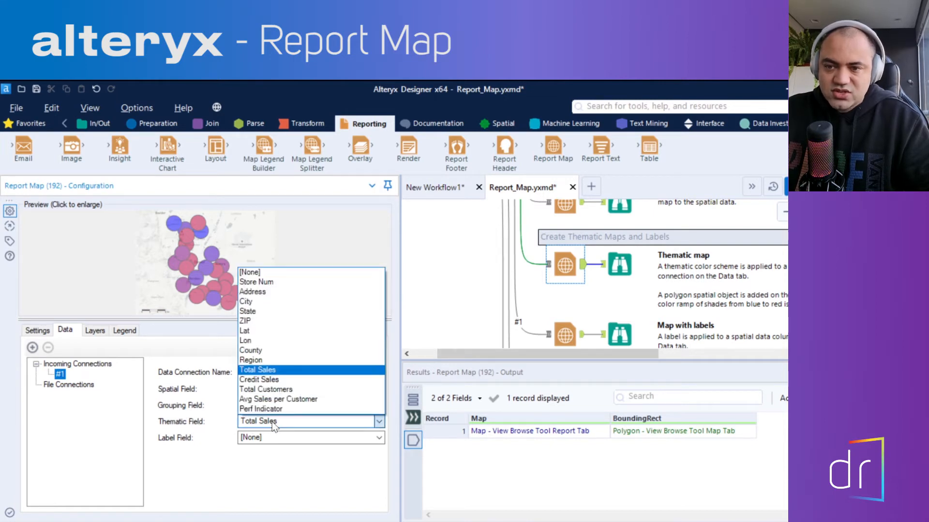
pyautogui.click(273, 381)
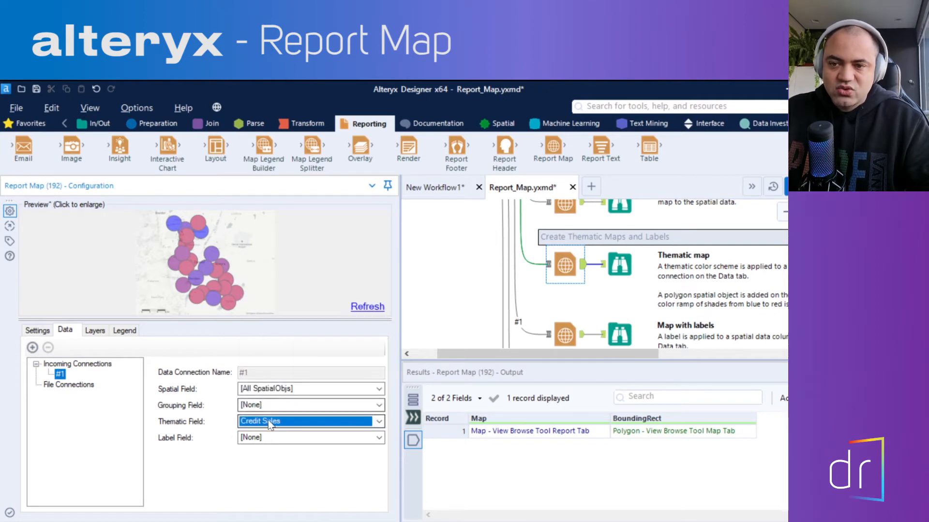
# Change the reference base map of the Report Map tool under Create a Basic Map to Alteryx Light - Most Recent Vintage.
pyautogui.scroll(2, 605, 303)
pyautogui.scroll(2, 605, 303)
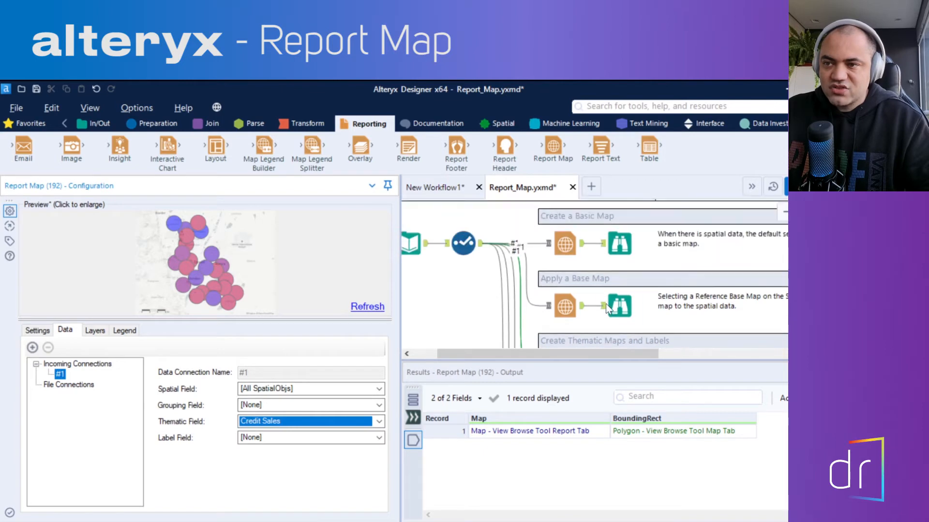
pyautogui.click(562, 244)
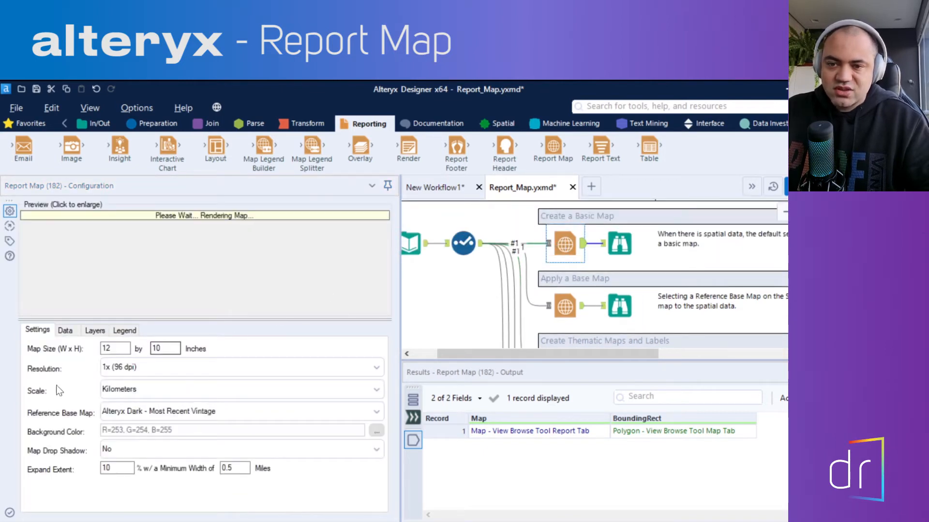
pyautogui.click(145, 413)
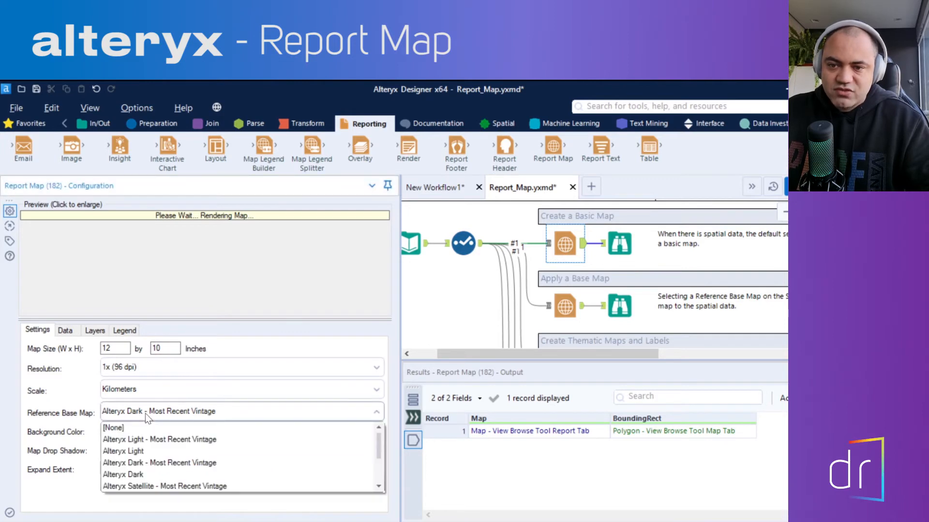
pyautogui.click(156, 439)
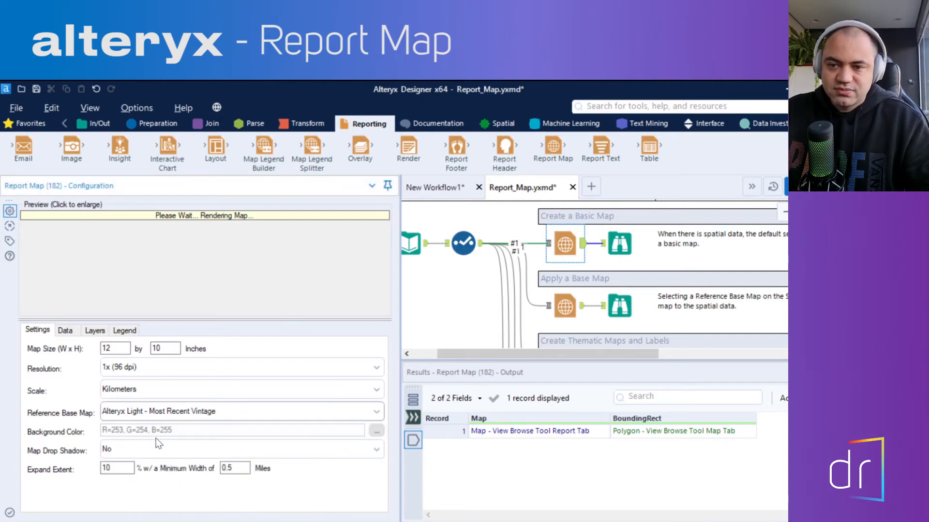
# Set the basic map's Thematic Field to Total Sales for incoming connection #1 and rerun the workflow.
pyautogui.click(65, 331)
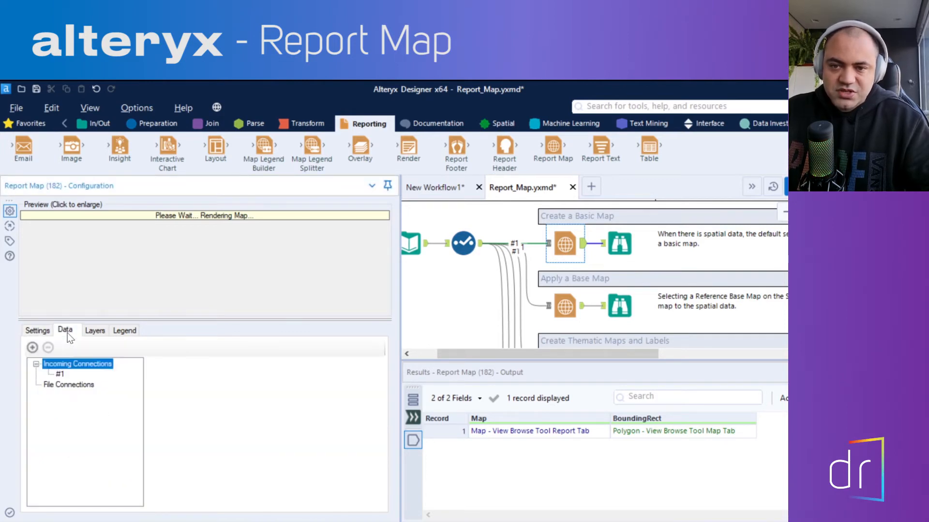
pyautogui.click(59, 375)
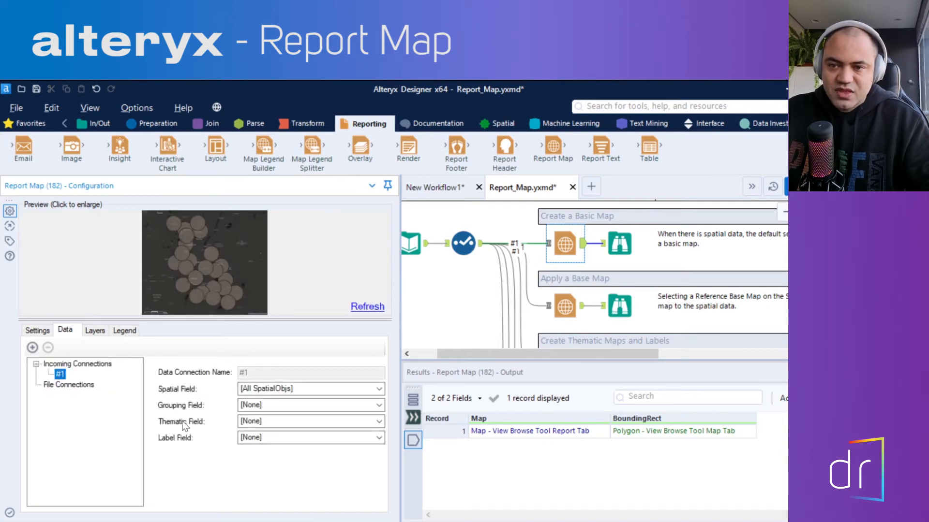
pyautogui.click(257, 422)
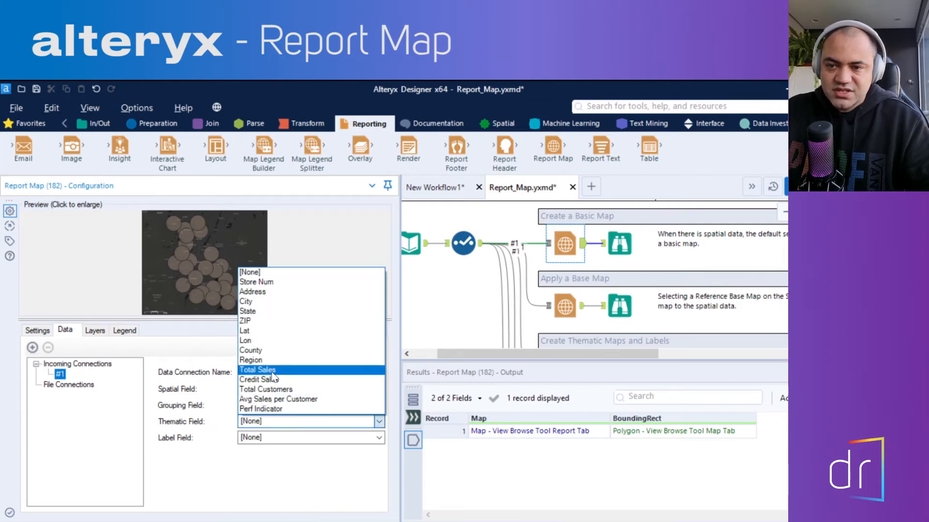
pyautogui.click(267, 372)
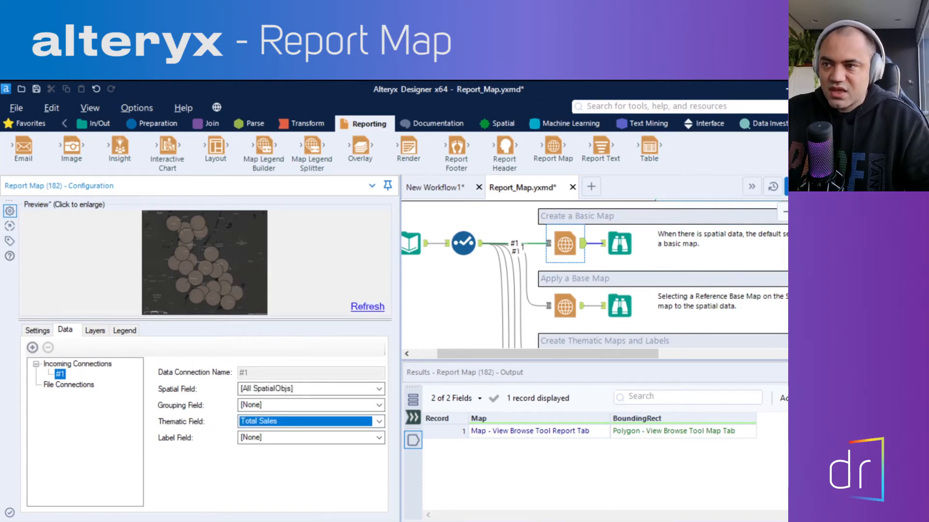
pyautogui.click(798, 186)
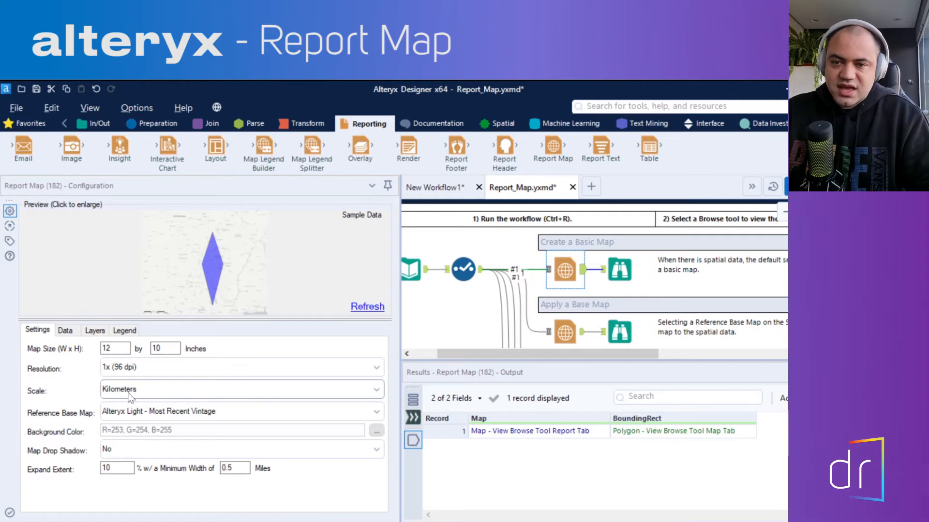
# Review the basic map's data settings and examine the thematic circle colors across the map in its Browse report.
pyautogui.click(66, 330)
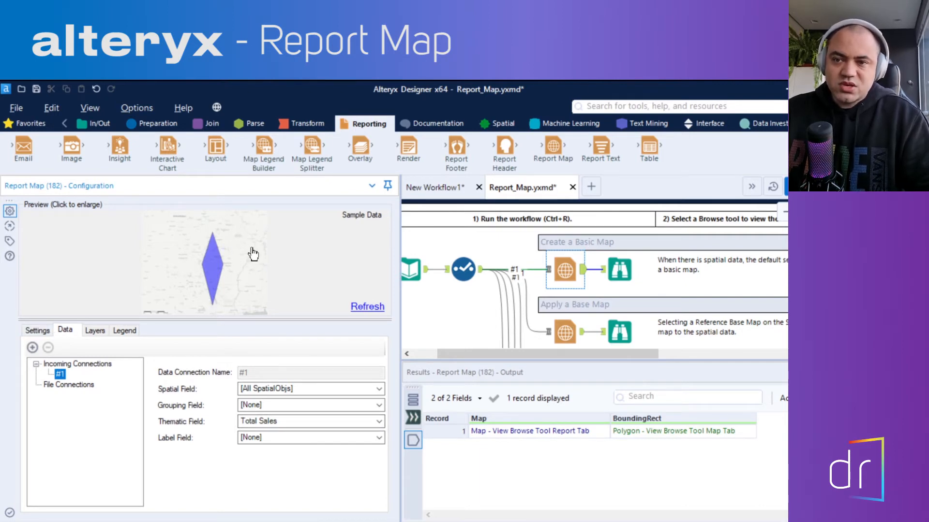
pyautogui.click(629, 279)
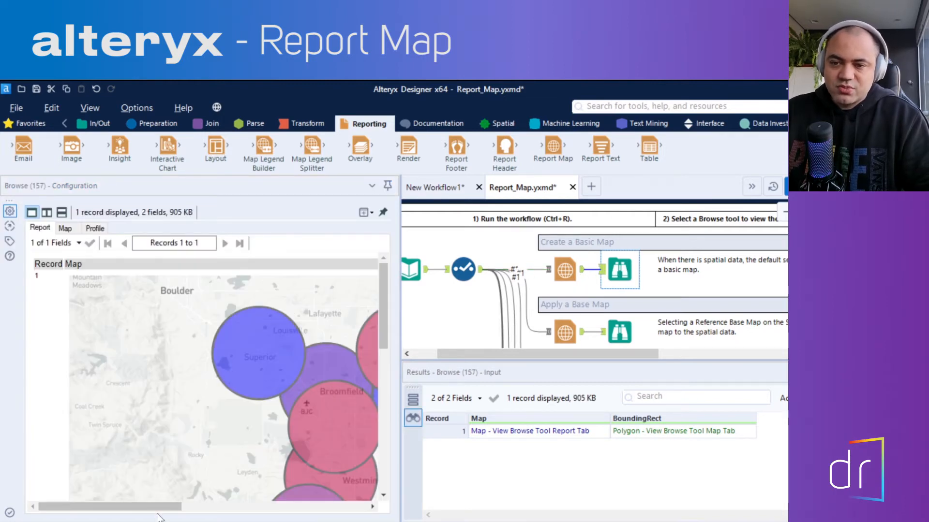
pyautogui.moveTo(159, 507); pyautogui.dragTo(220, 506)
pyautogui.scroll(-3, 221, 395)
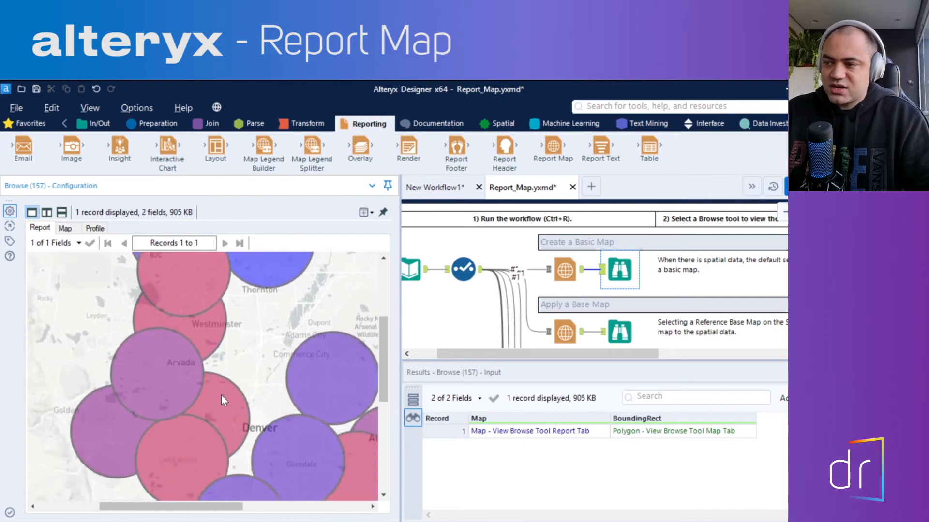
pyautogui.scroll(4, 222, 395)
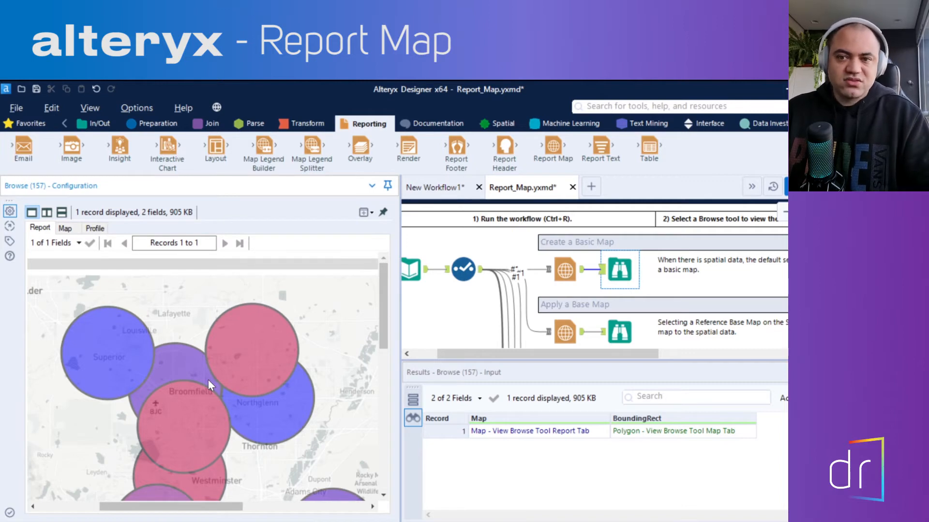
pyautogui.scroll(-3, 225, 411)
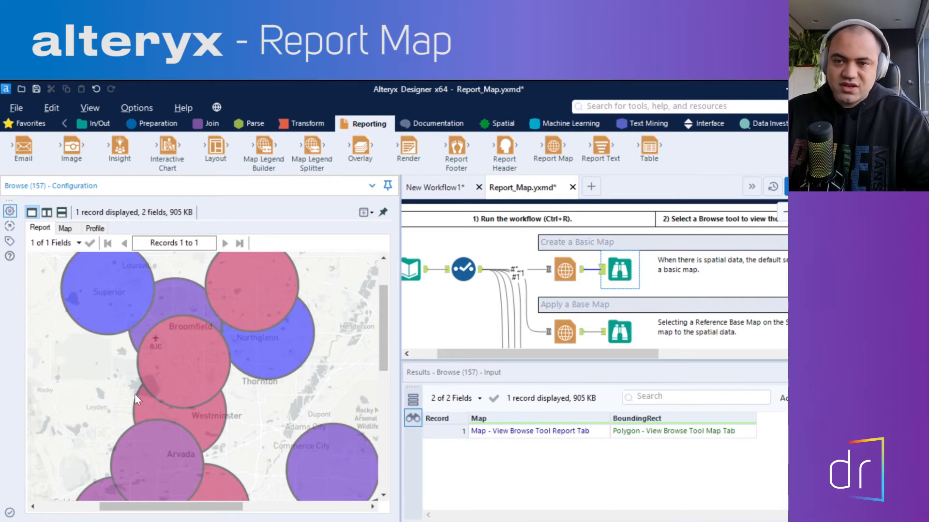
pyautogui.scroll(-12, 160, 417)
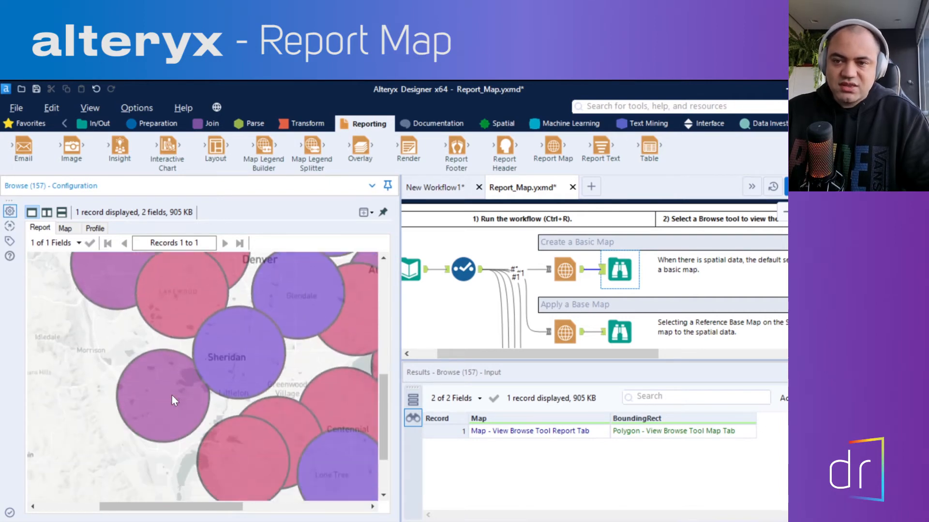
pyautogui.scroll(3, 284, 357)
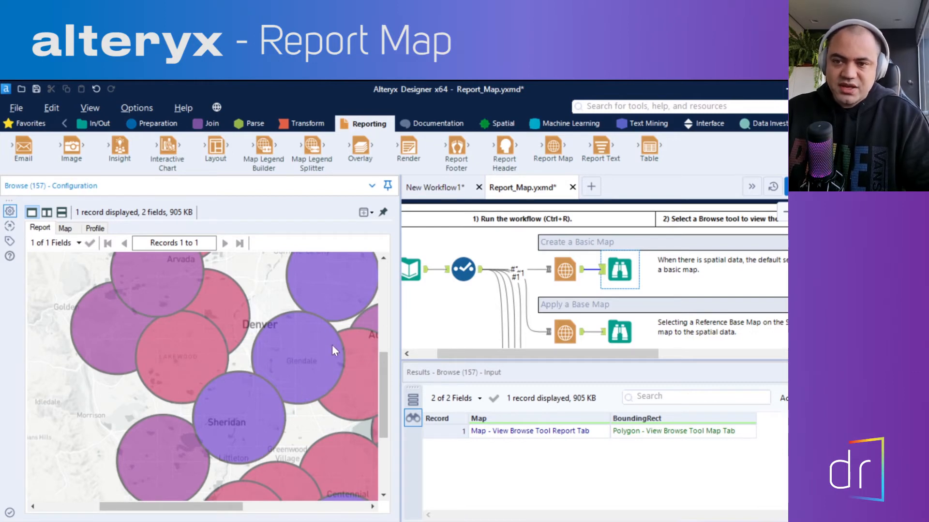
pyautogui.scroll(10, 196, 361)
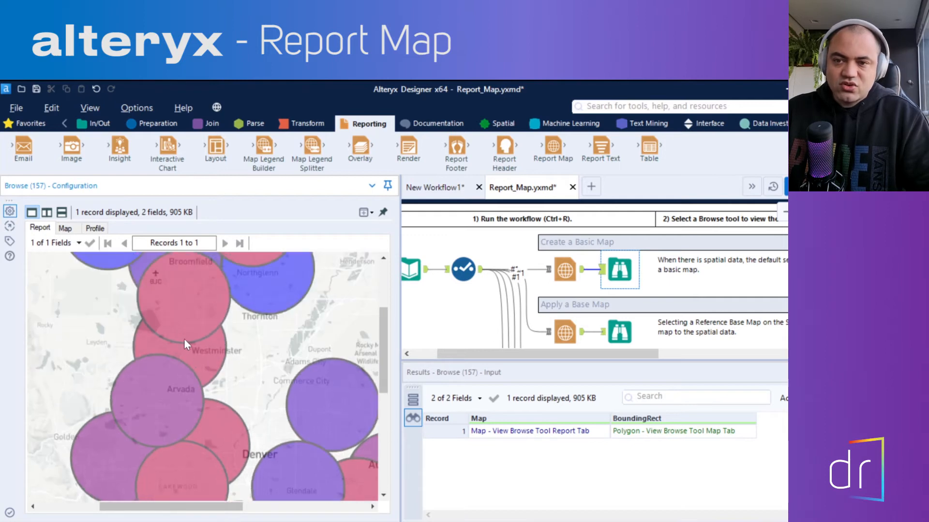
# Set the basic map's Label Field to Store Num for incoming connection #1 and rerun the workflow.
pyautogui.click(566, 274)
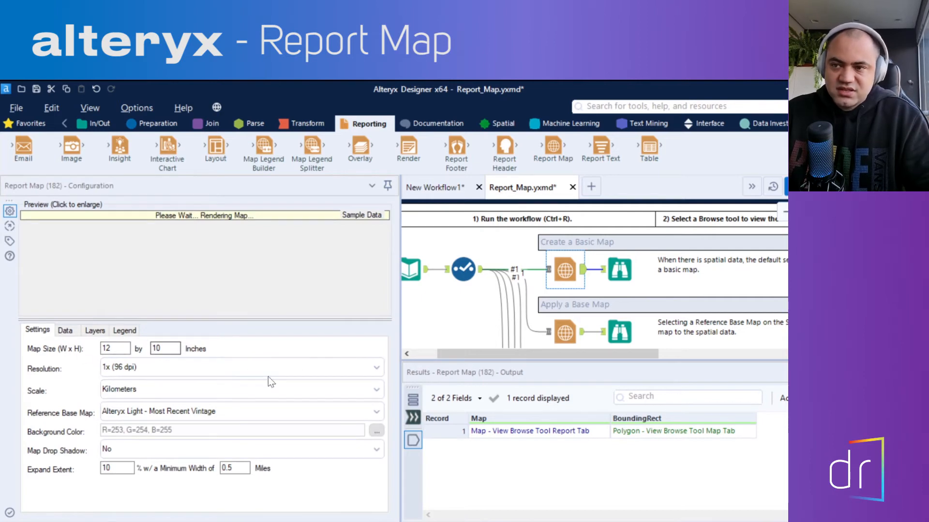
pyautogui.click(65, 333)
pyautogui.click(59, 374)
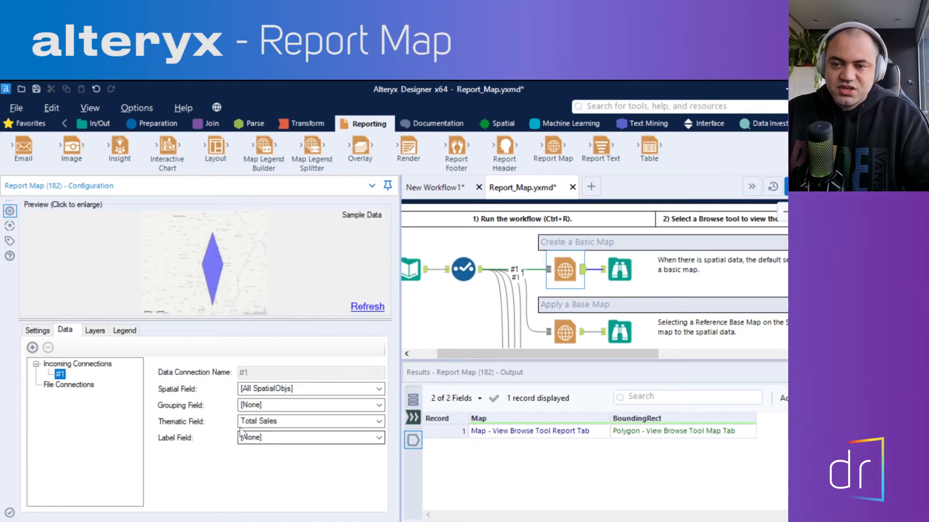
pyautogui.click(251, 440)
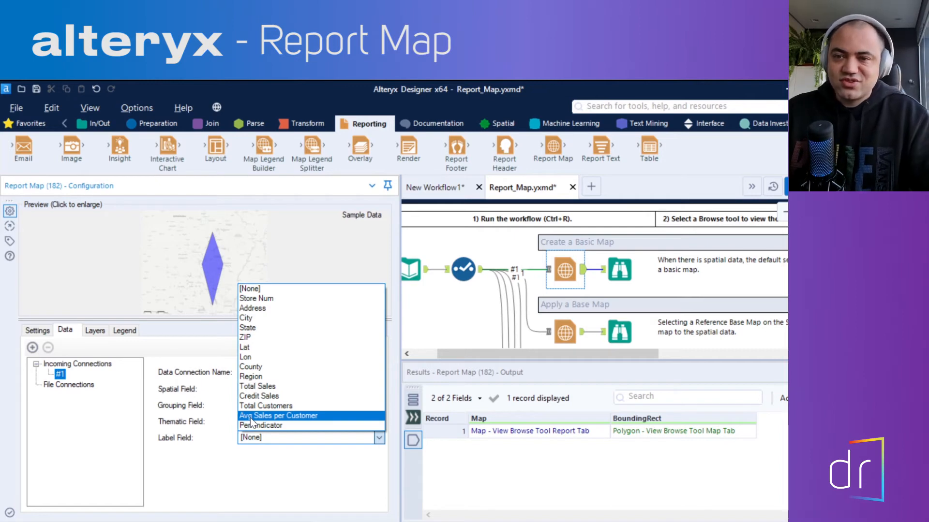
pyautogui.click(258, 298)
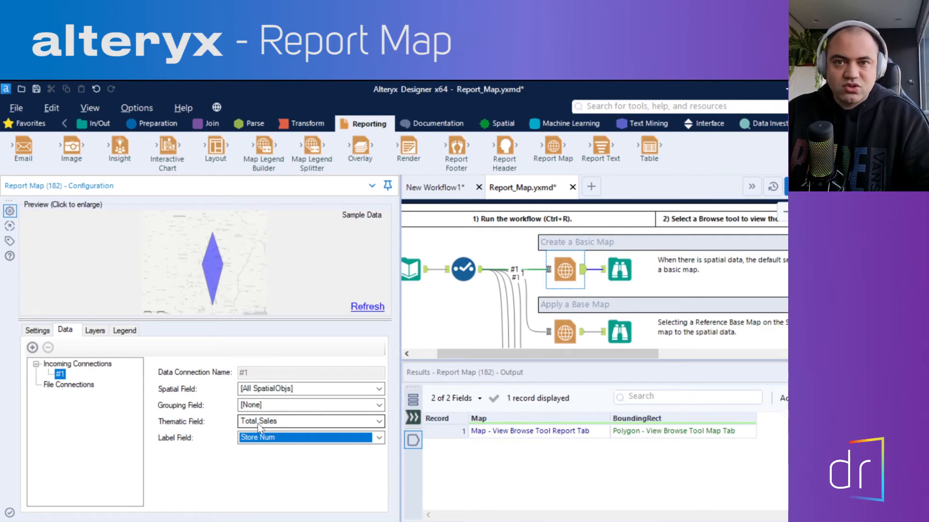
pyautogui.click(795, 187)
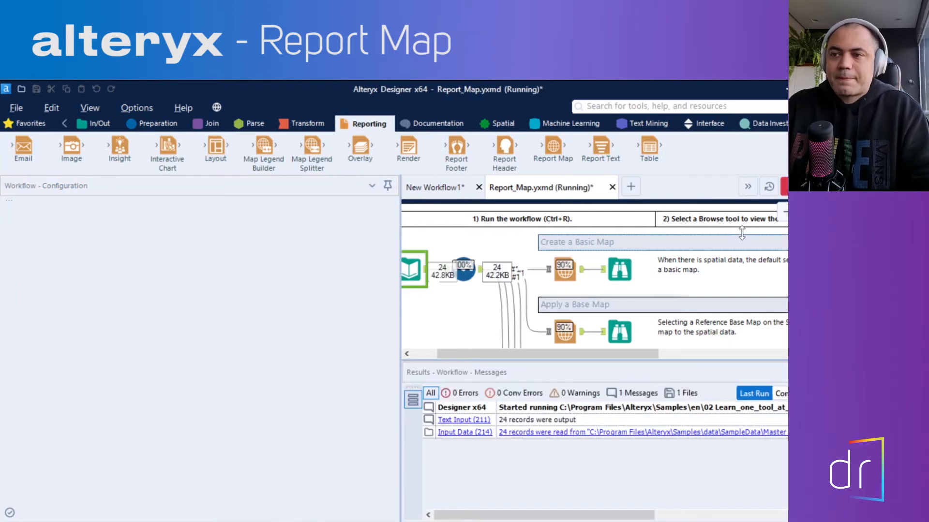
# Examine the store number labels on the circles in the basic map's Browse report.
pyautogui.click(601, 279)
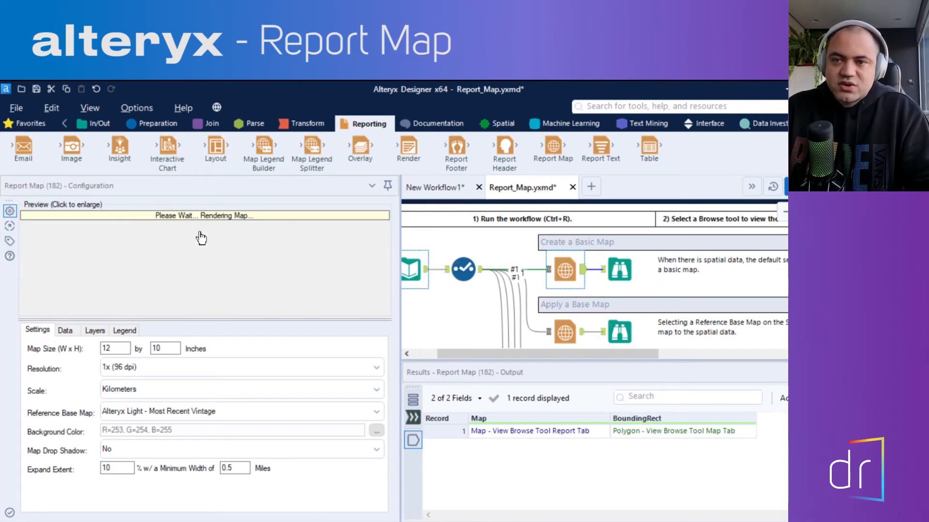
pyautogui.click(625, 271)
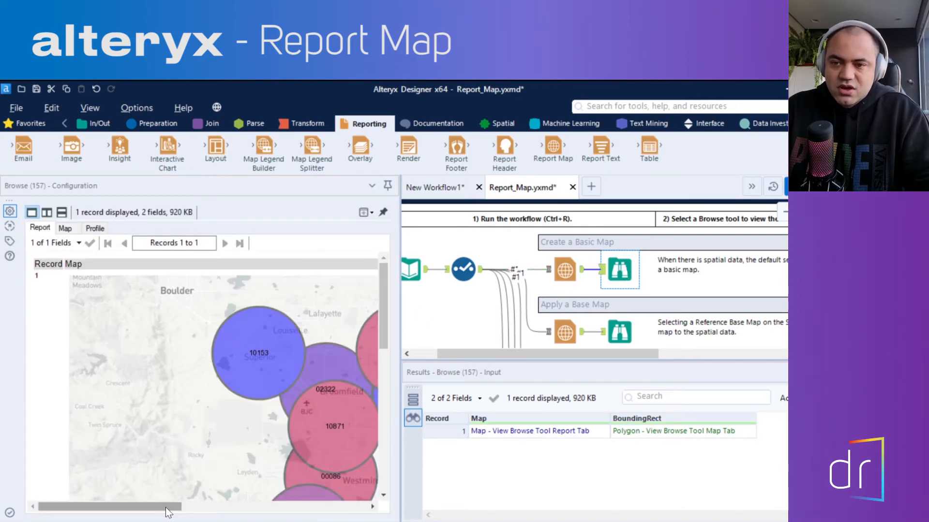
pyautogui.moveTo(165, 507); pyautogui.dragTo(228, 506)
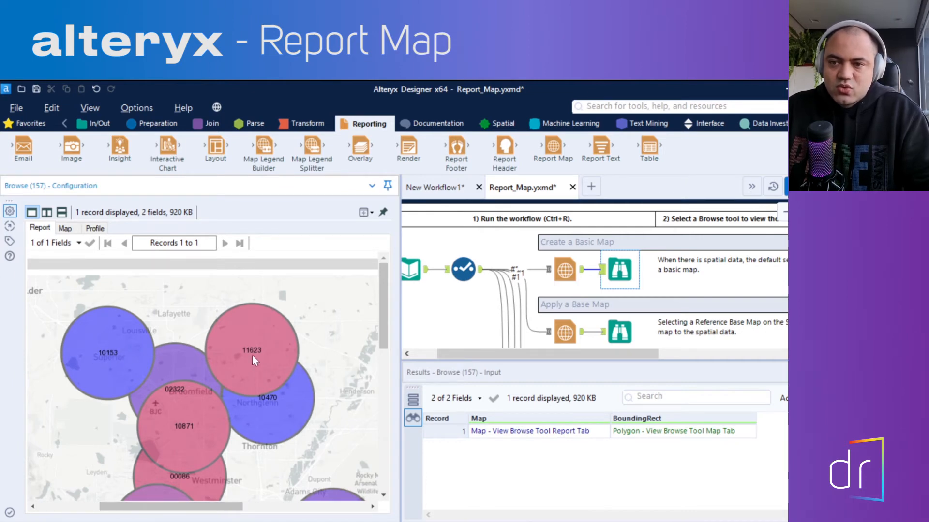
pyautogui.scroll(-10, 189, 435)
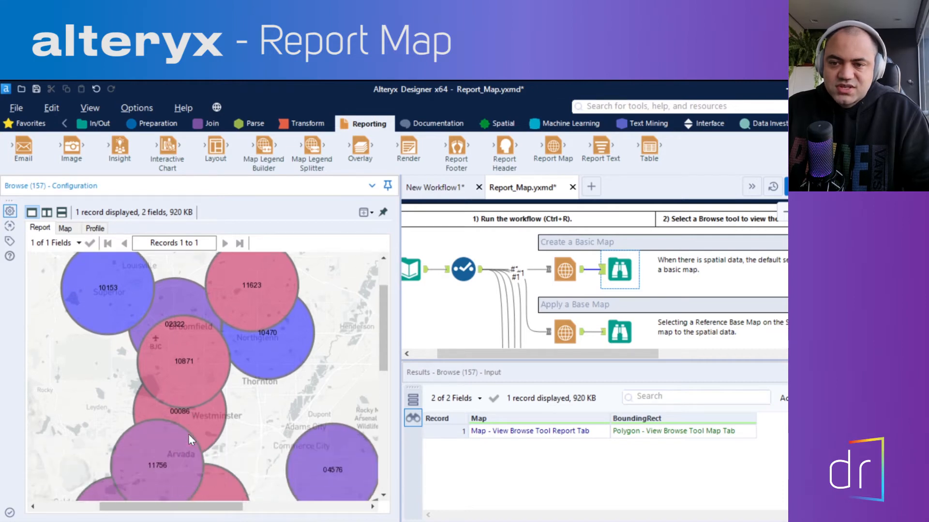
pyautogui.scroll(8, 274, 451)
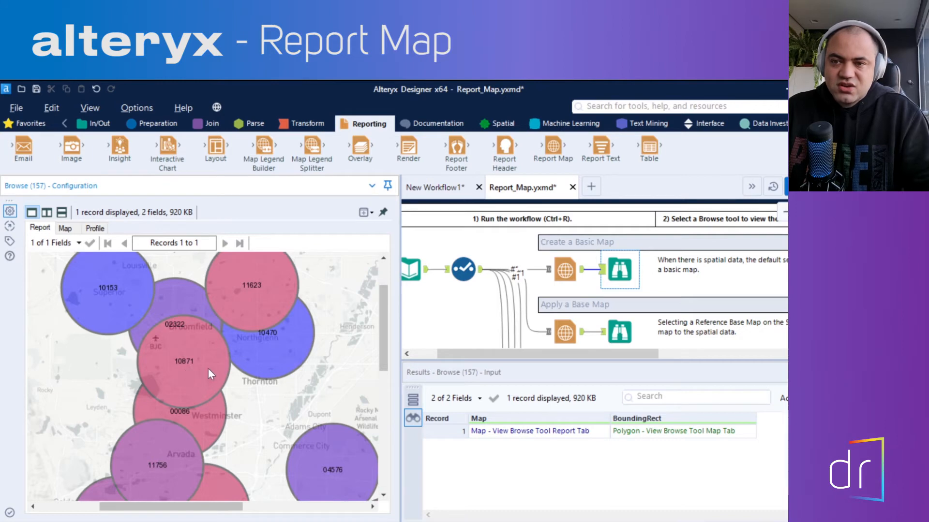
# View all records of the basic map's Browse report in a new window, inspect the labelled map down to its scale bar, and close it.
pyautogui.click(369, 212)
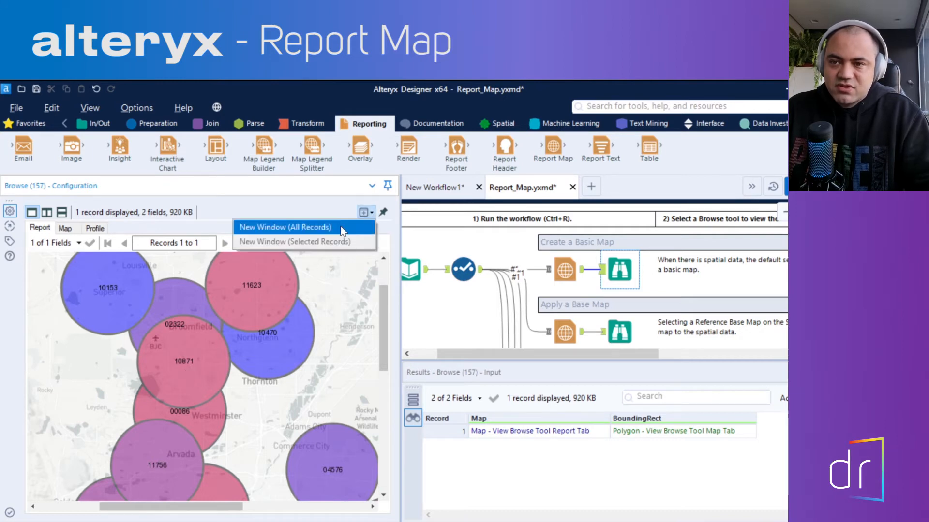
pyautogui.click(341, 226)
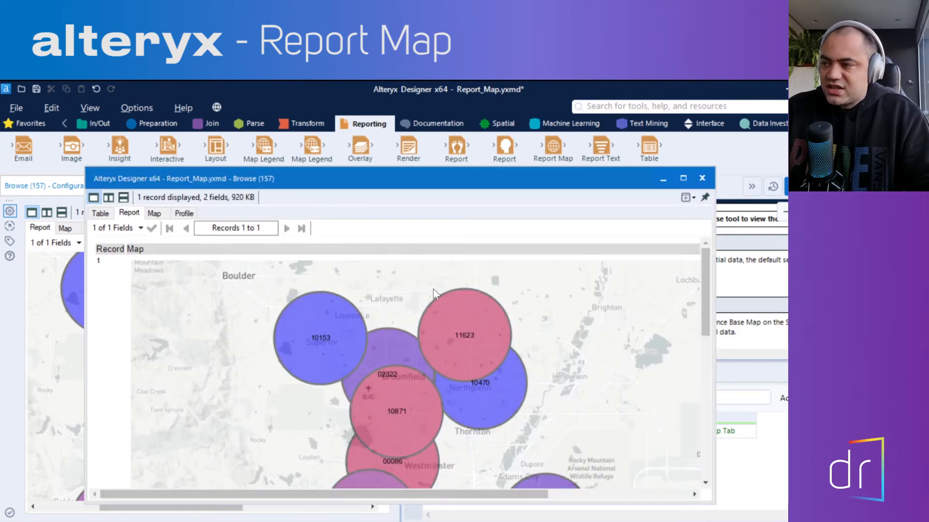
pyautogui.scroll(-3, 380, 336)
pyautogui.scroll(-6, 387, 361)
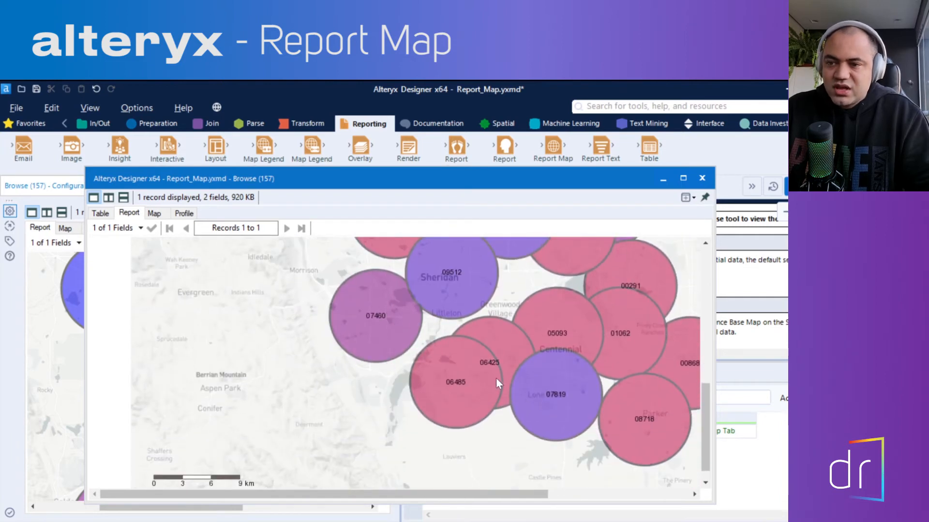
pyautogui.scroll(6, 473, 366)
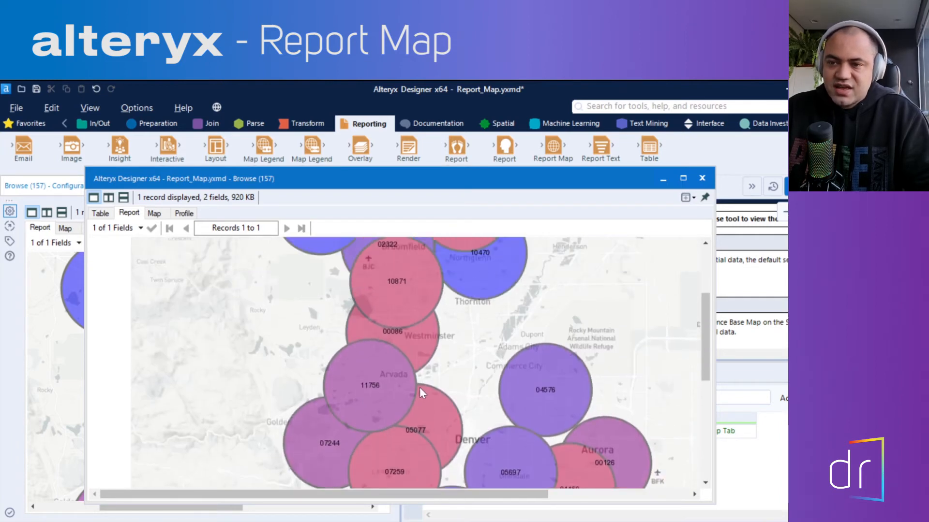
pyautogui.scroll(3, 377, 358)
pyautogui.click(701, 178)
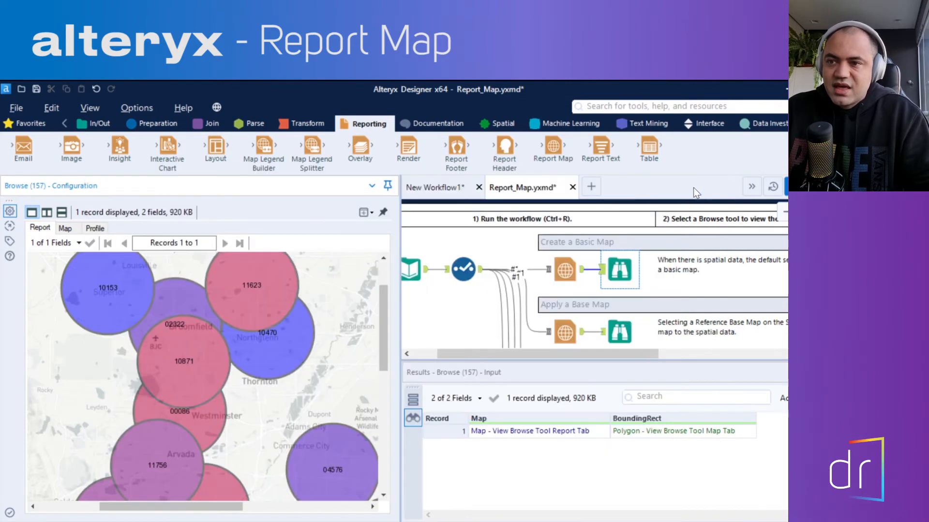
pyautogui.scroll(-3, 208, 341)
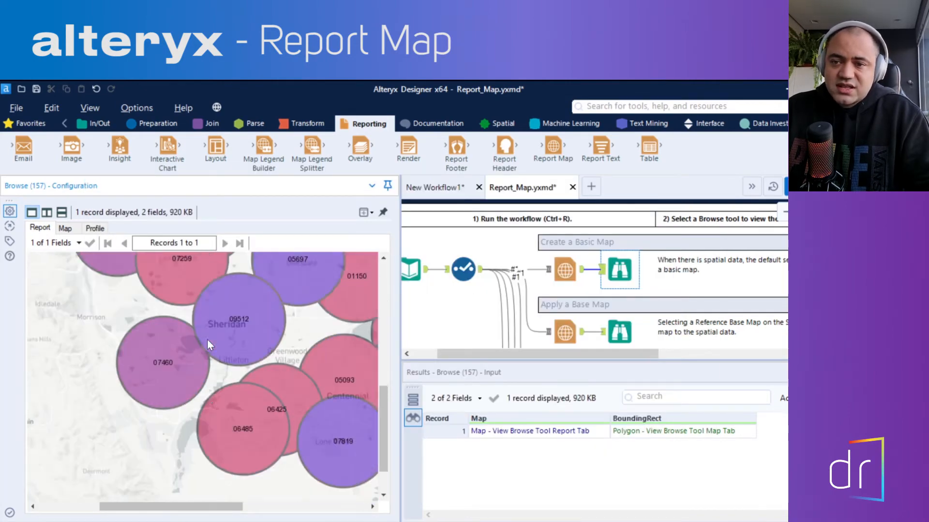
# Look over the labelled circles up and down the map in the basic map's Browse report.
pyautogui.scroll(3, 218, 355)
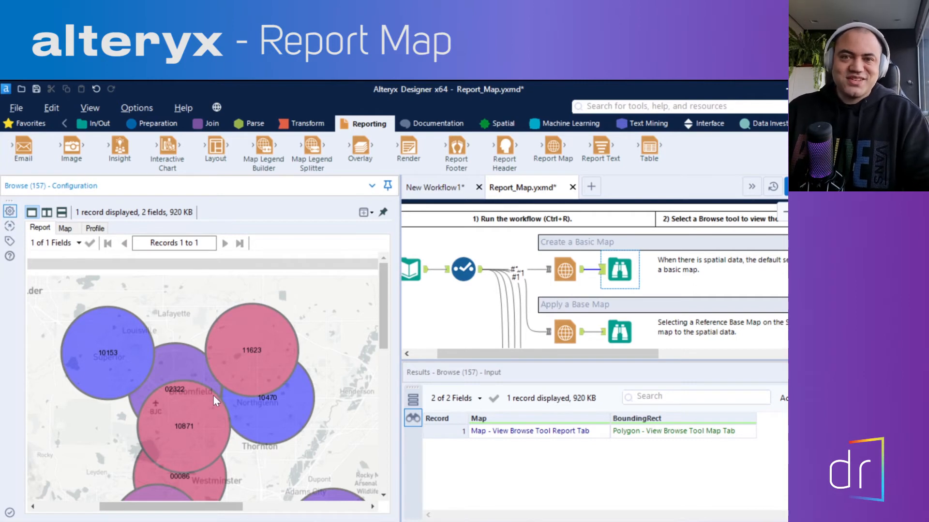
pyautogui.scroll(-1, 167, 447)
pyautogui.scroll(-1, 167, 447)
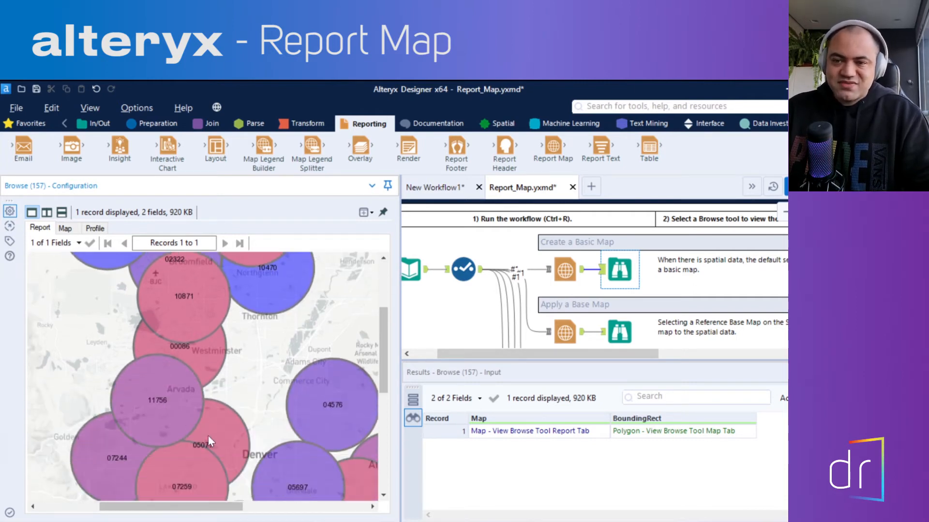
pyautogui.scroll(2, 208, 436)
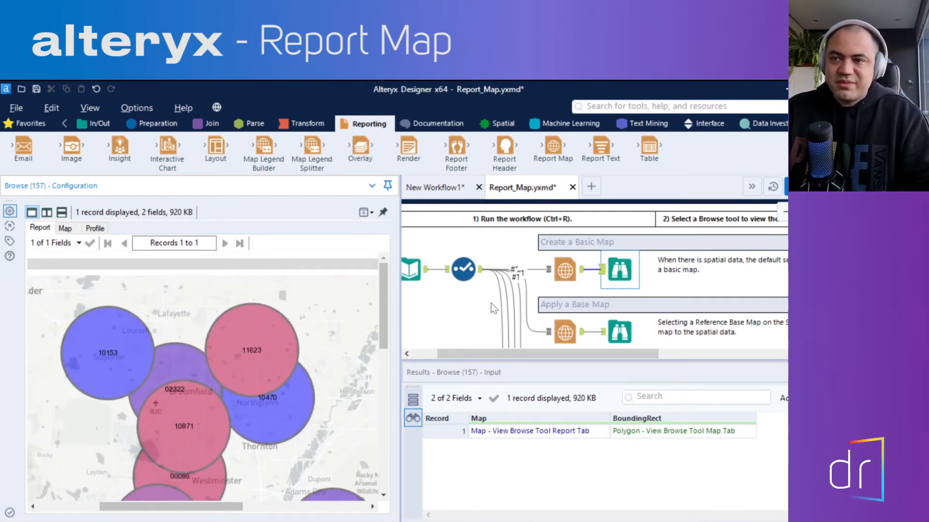
# Set the basic map's Grouping Field to Region for incoming connection #1 and rerun the workflow.
pyautogui.click(565, 269)
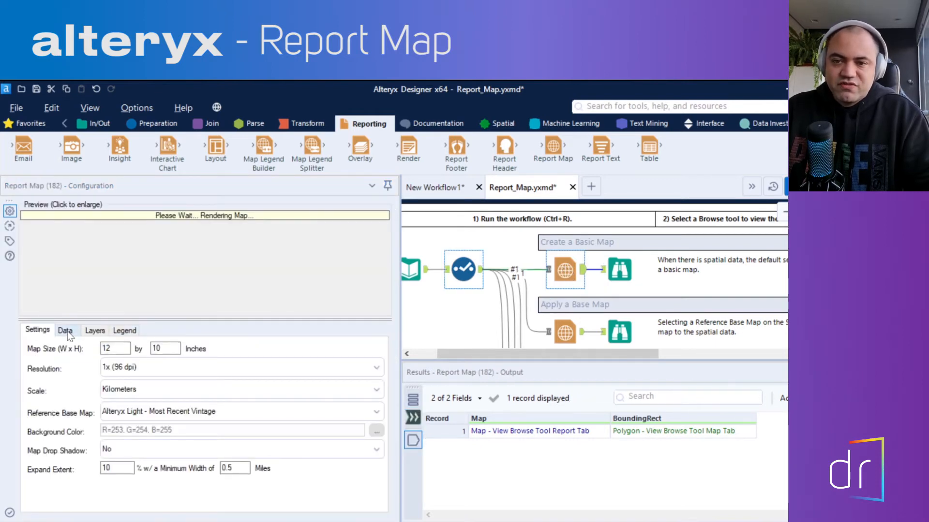
pyautogui.click(66, 331)
pyautogui.click(58, 375)
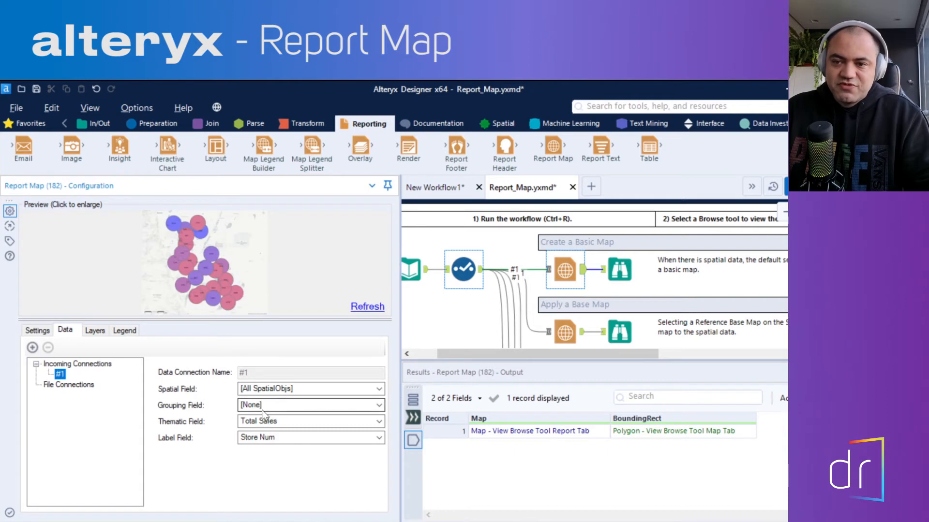
pyautogui.click(279, 403)
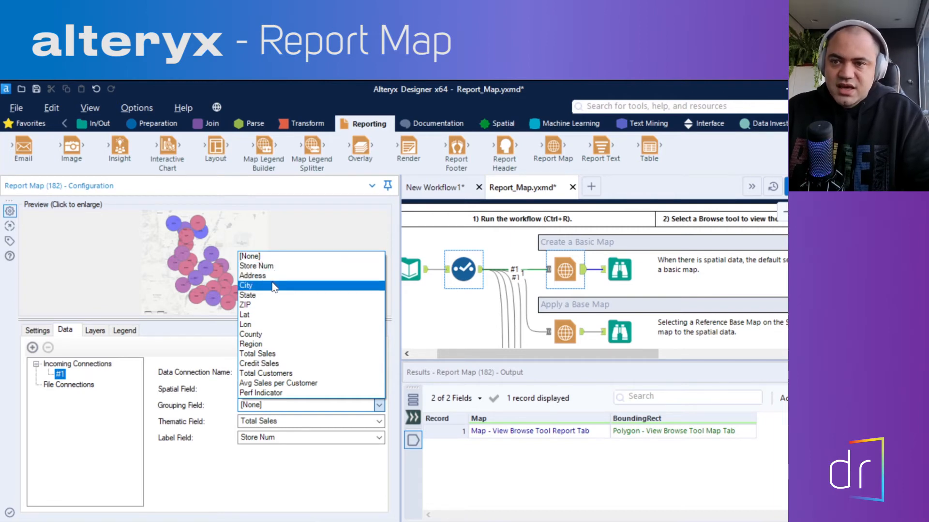
pyautogui.click(273, 344)
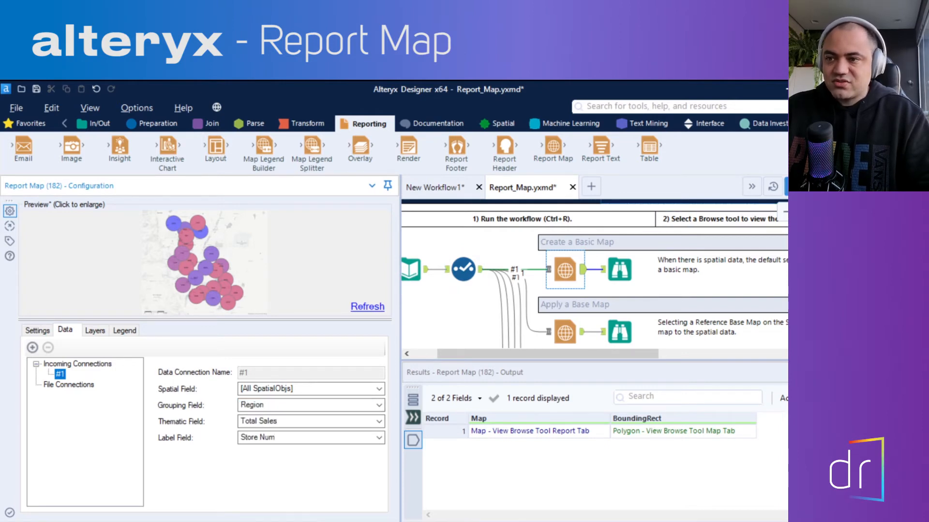
pyautogui.click(753, 235)
pyautogui.hotkey('ctrl', 'r')
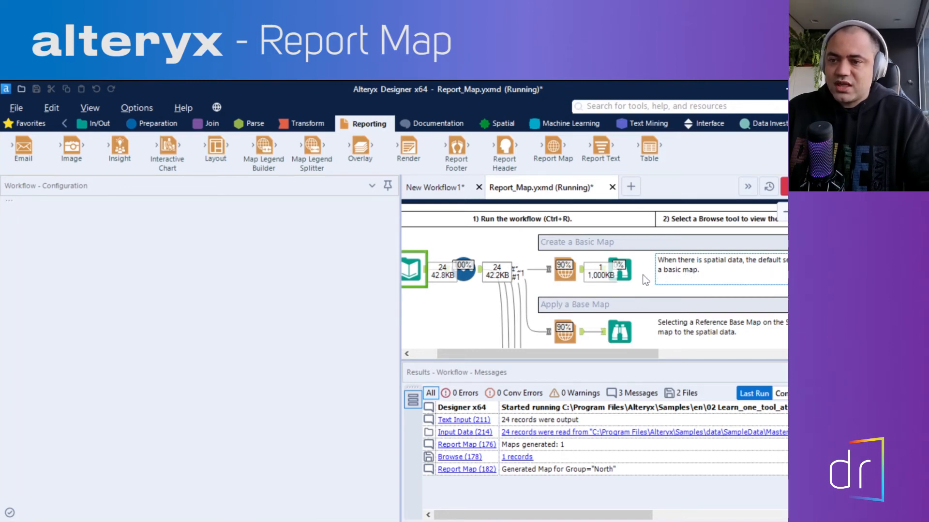
# Check the grouped basic map's preview and open all records of its Browse report in a new window.
pyautogui.click(565, 269)
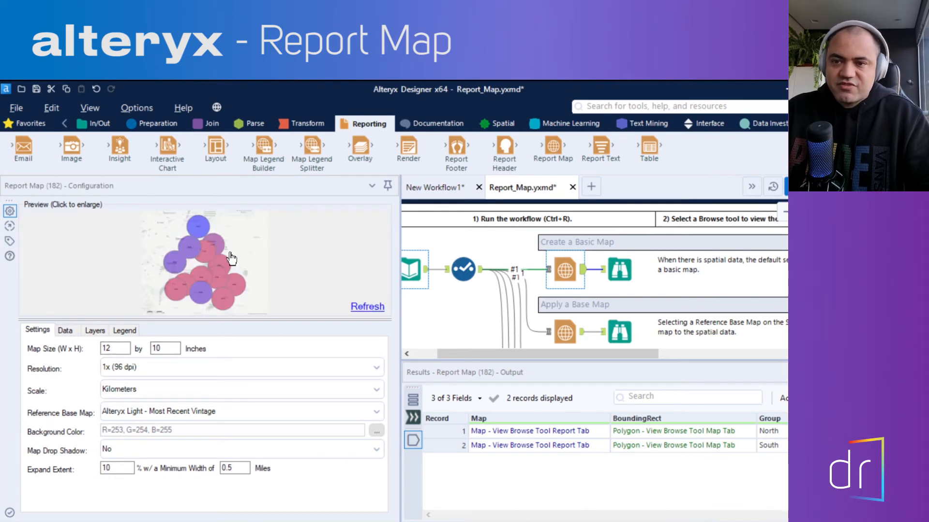
pyautogui.click(622, 274)
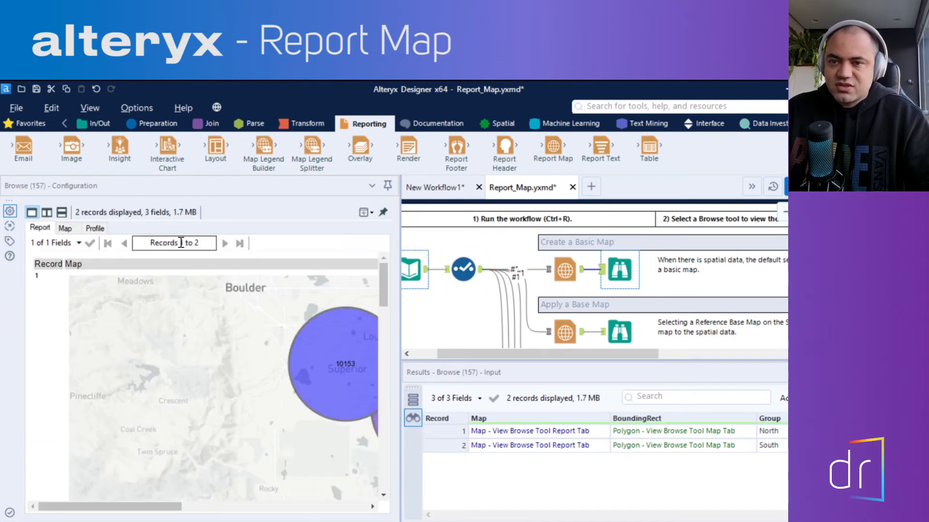
pyautogui.click(370, 209)
pyautogui.click(299, 230)
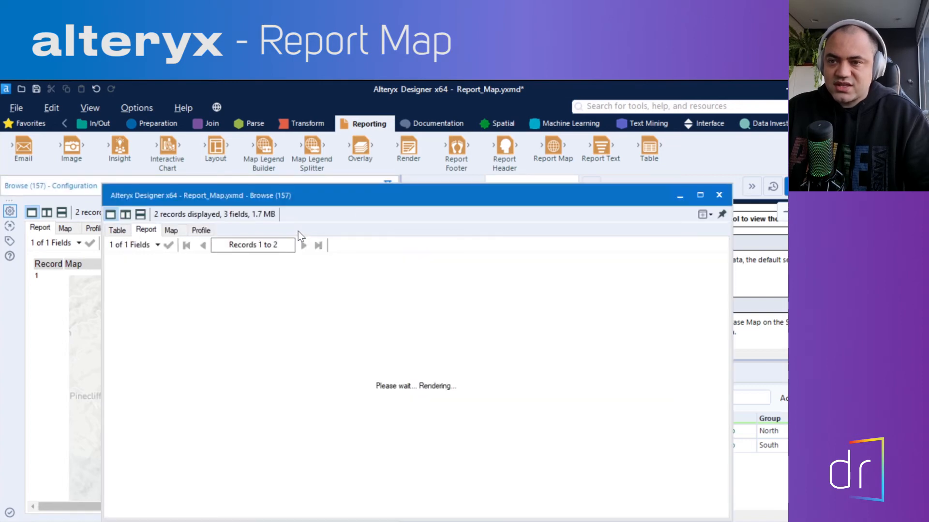
pyautogui.moveTo(447, 196); pyautogui.dragTo(410, 180)
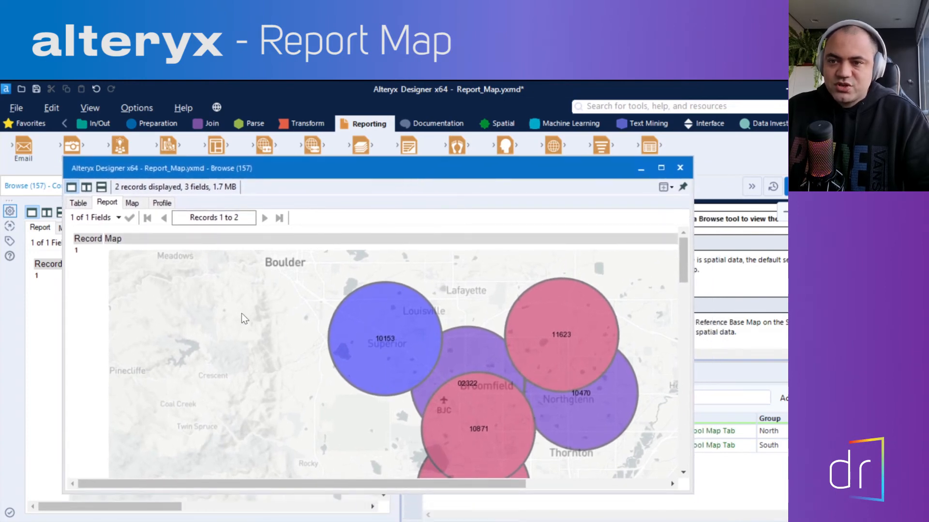
# Compare the separate North and South region maps in the report window, including their scale bars, and close it.
pyautogui.scroll(-10, 431, 342)
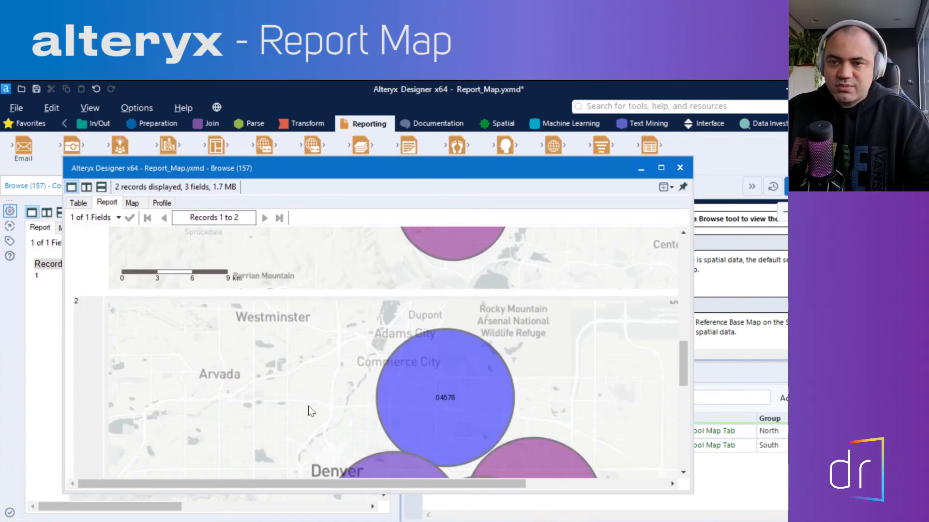
pyautogui.scroll(-10, 387, 365)
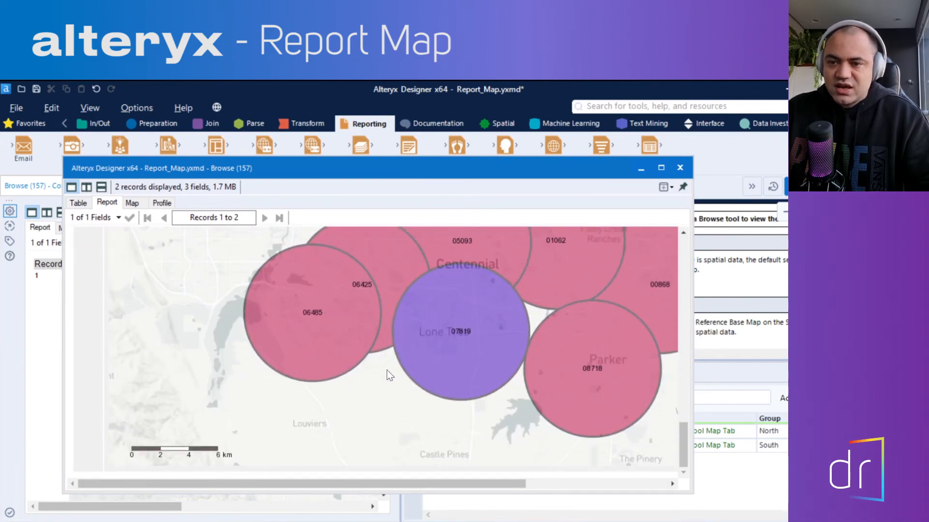
pyautogui.scroll(15, 390, 375)
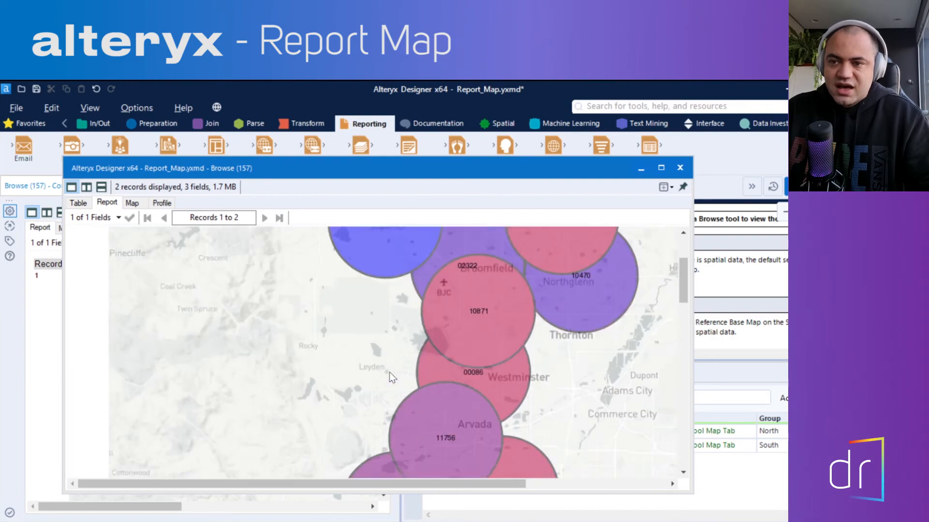
pyautogui.scroll(3, 390, 374)
pyautogui.scroll(-8, 426, 369)
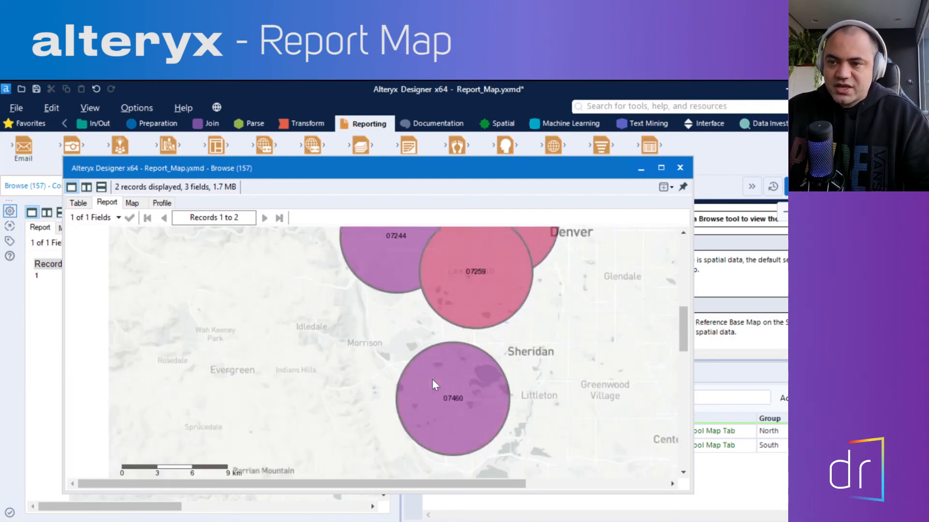
pyautogui.scroll(8, 429, 383)
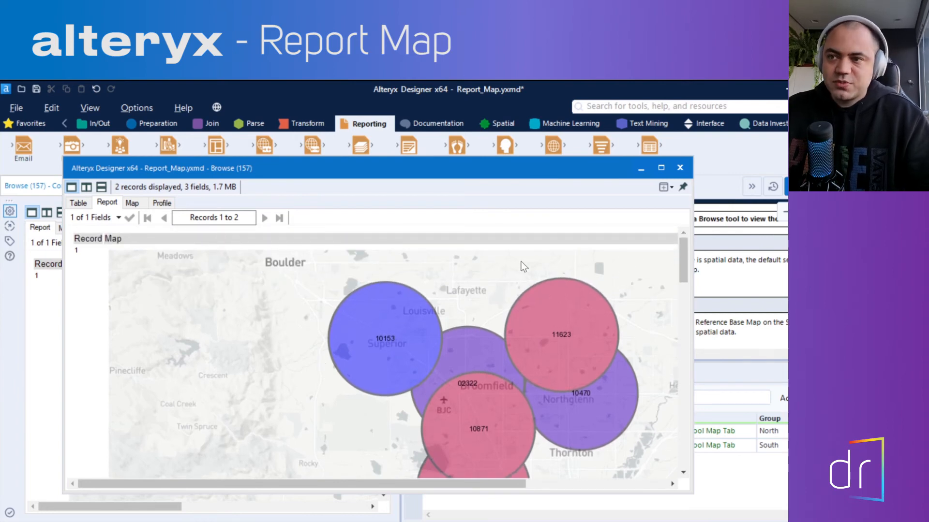
pyautogui.click(685, 167)
# Review the basic map's output records and the data settings of incoming connection #1.
pyautogui.click(566, 274)
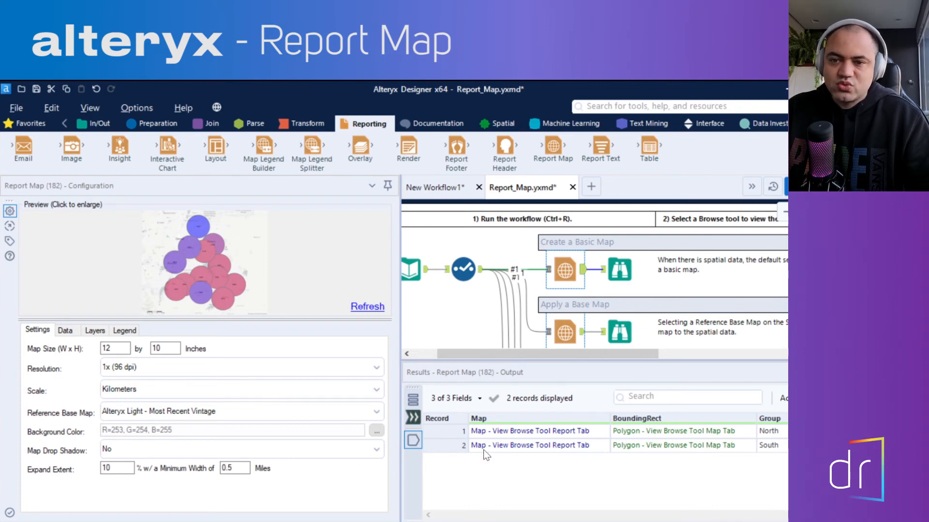
pyautogui.click(73, 330)
pyautogui.click(58, 373)
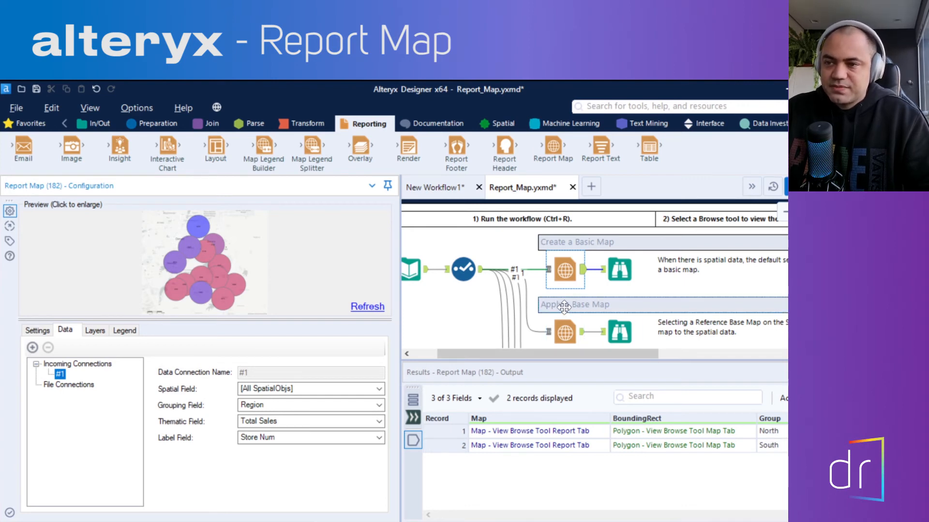
# Find the Create a Map with Multiple Data Sources example and inspect how Points and Trade Area feed its Report Map tool.
pyautogui.scroll(-5, 566, 309)
pyautogui.scroll(-3, 566, 307)
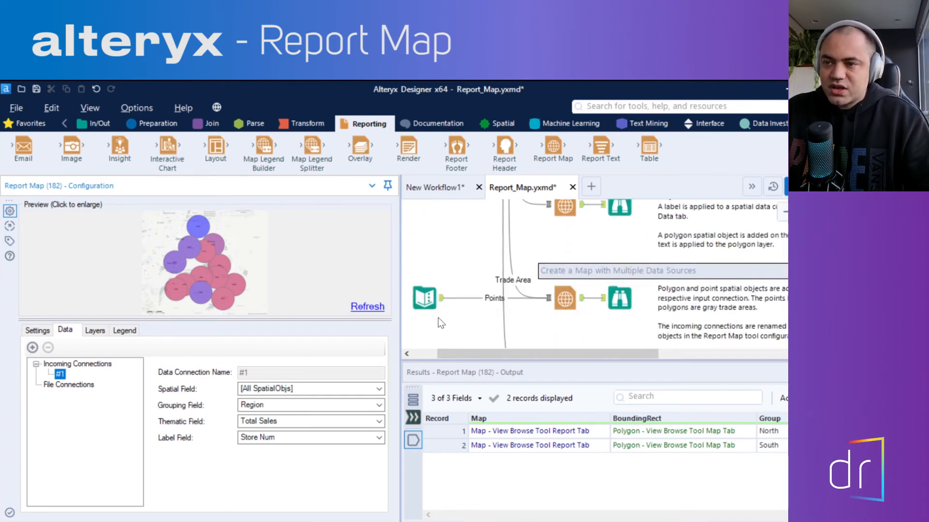
pyautogui.moveTo(455, 353); pyautogui.dragTo(433, 354)
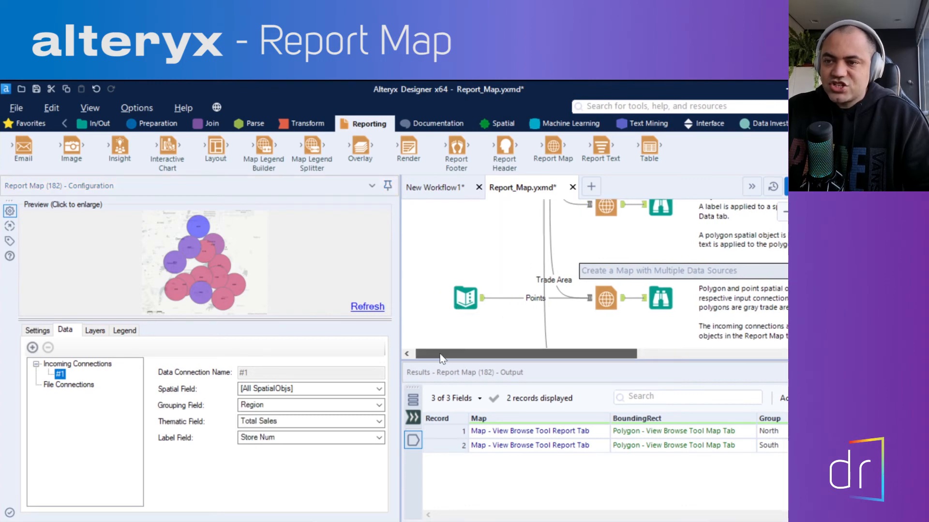
pyautogui.click(609, 303)
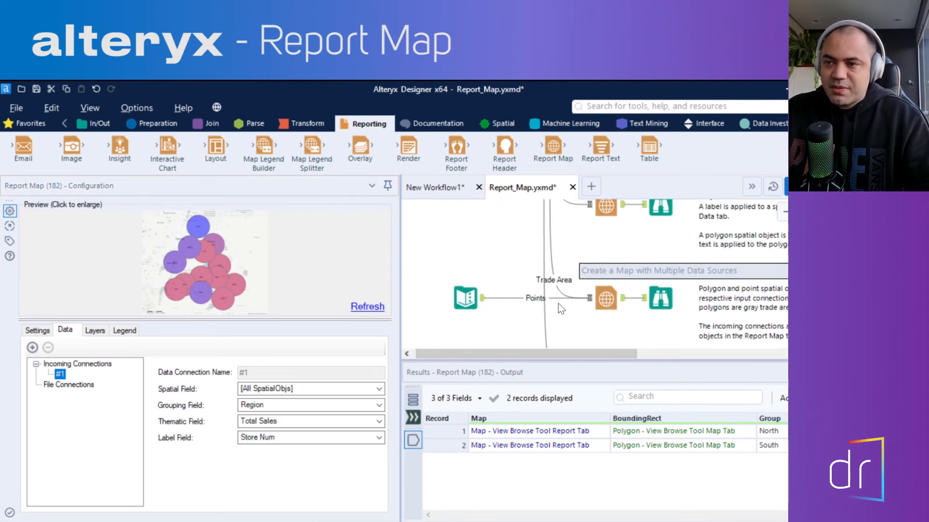
pyautogui.scroll(8, 500, 313)
pyautogui.scroll(-8, 497, 315)
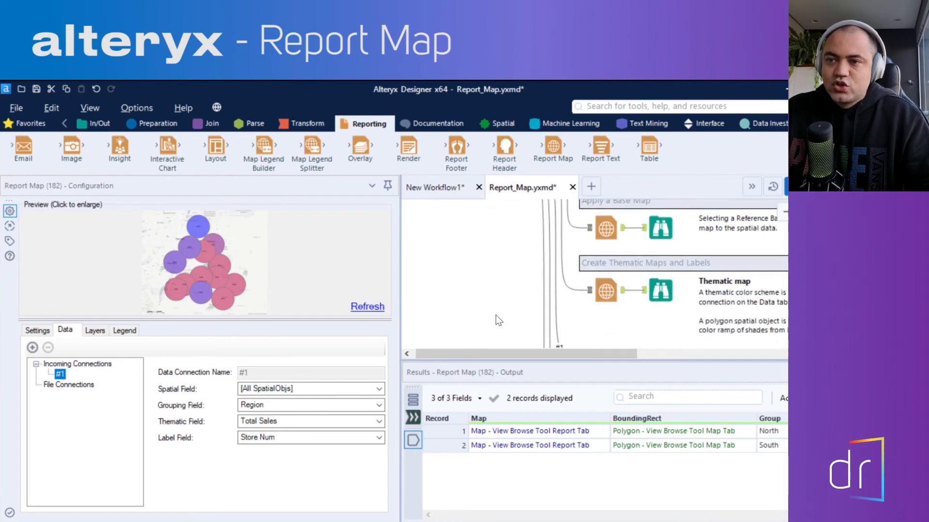
pyautogui.scroll(-2, 498, 320)
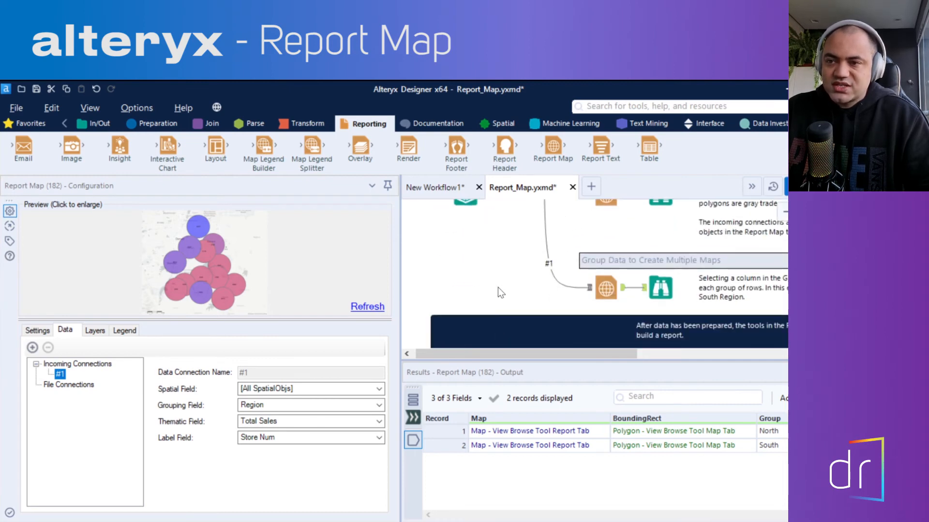
pyautogui.scroll(2, 500, 287)
pyautogui.click(467, 267)
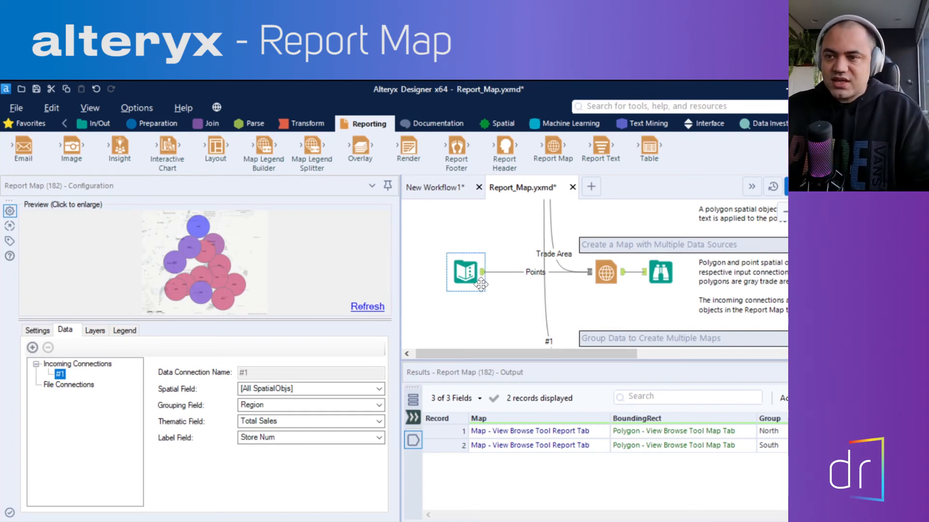
pyautogui.click(604, 271)
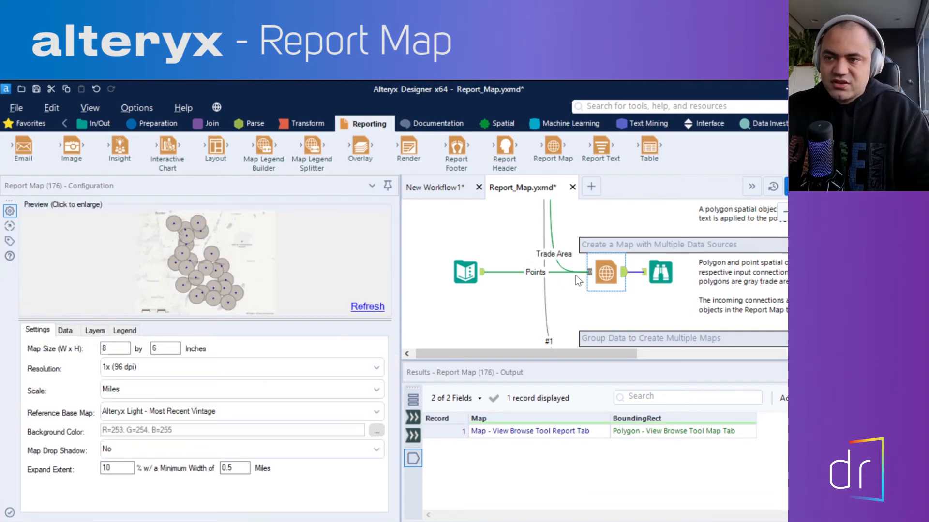
# Examine the Store Point coordinates of several stores in the Text Input that supplies the Points connection.
pyautogui.click(468, 278)
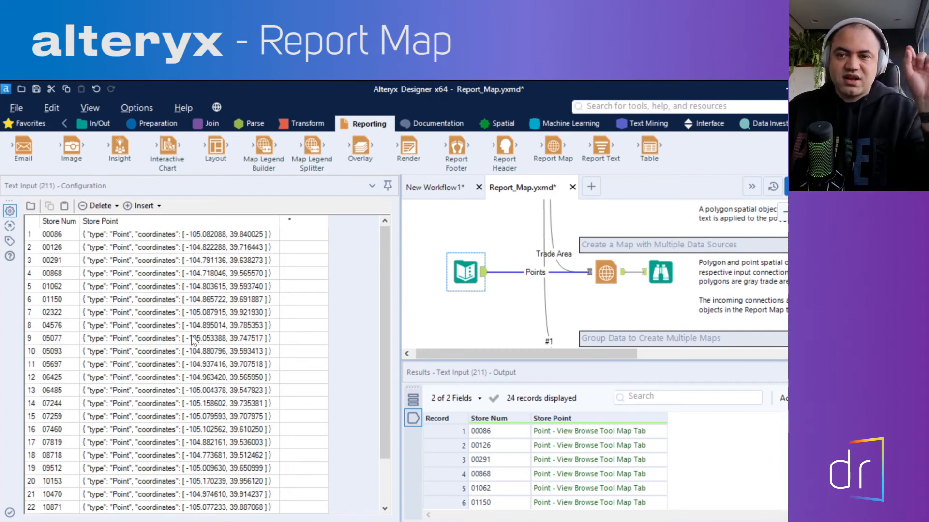
pyautogui.click(117, 235)
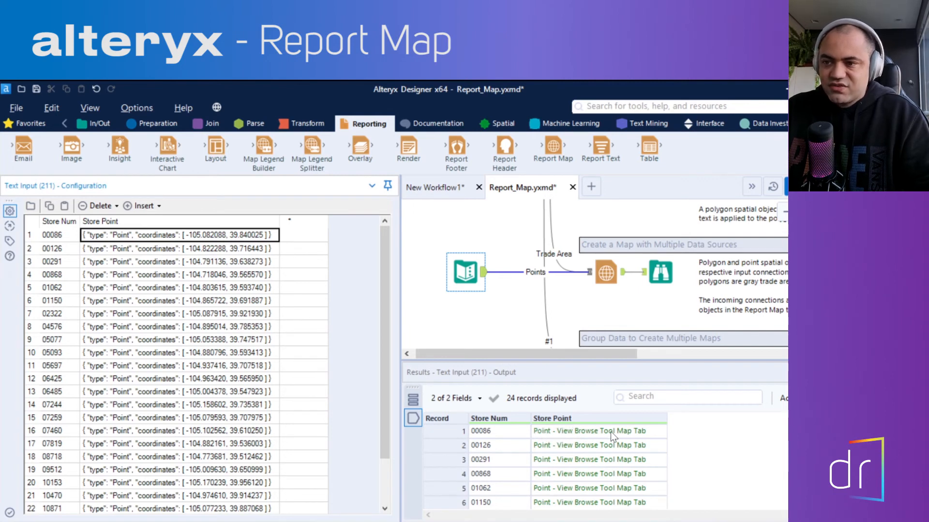
pyautogui.click(140, 248)
pyautogui.click(115, 264)
pyautogui.click(126, 289)
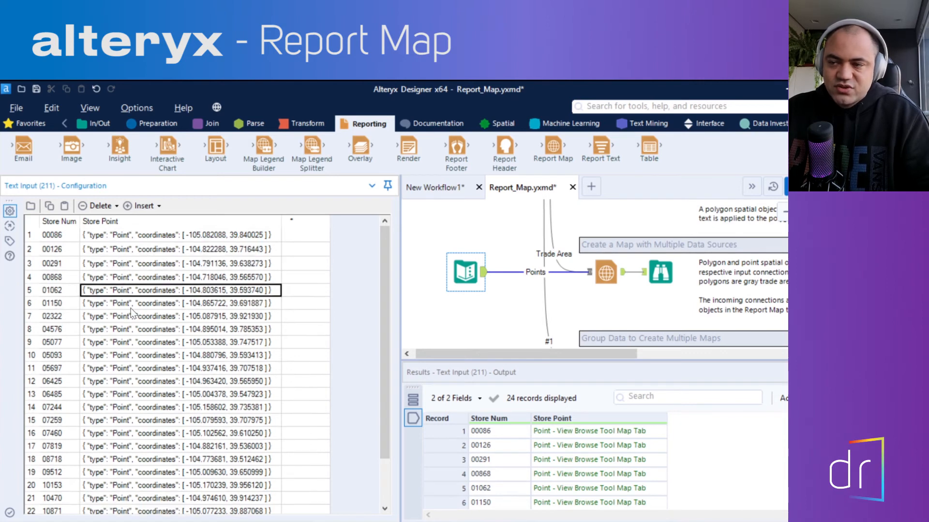
pyautogui.click(131, 308)
pyautogui.click(140, 344)
pyautogui.click(145, 372)
pyautogui.click(150, 387)
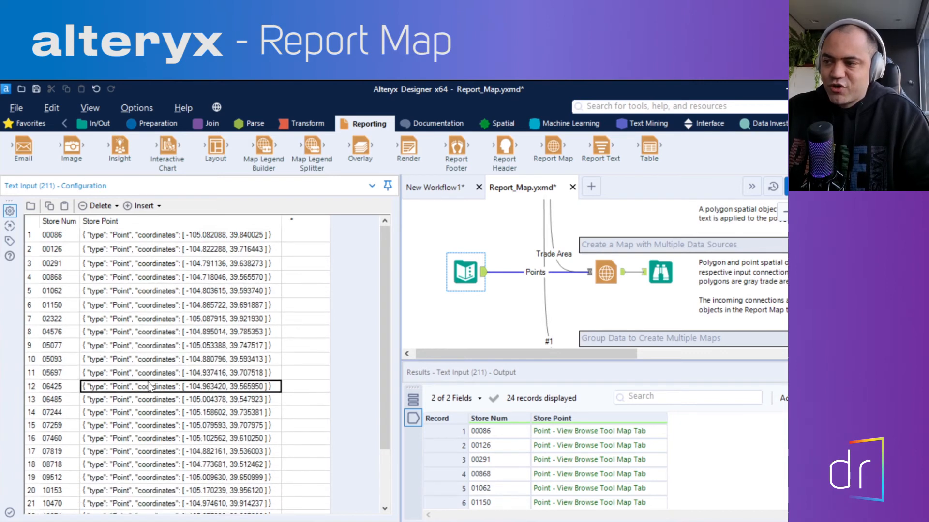
pyautogui.click(167, 236)
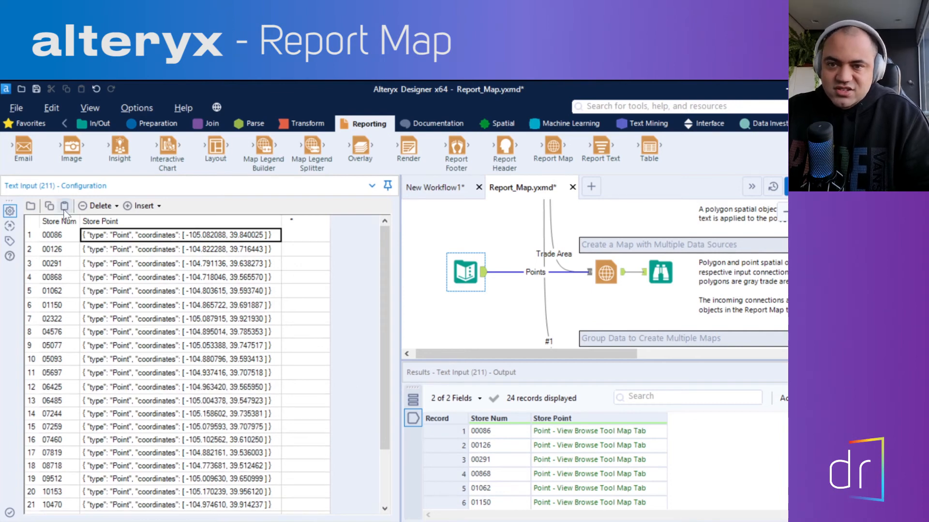
# Review the multiple-source Report Map's data settings for the Trade Area and Points connections.
pyautogui.click(607, 273)
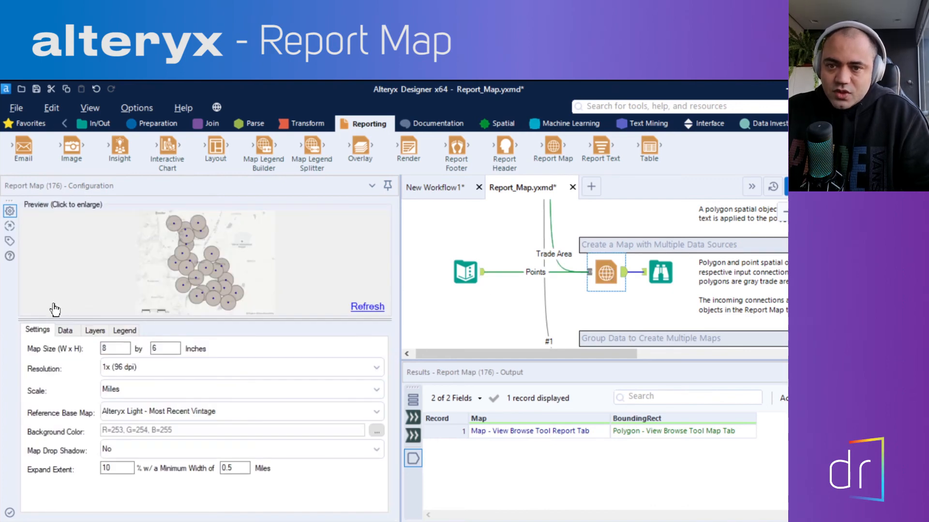
pyautogui.click(66, 331)
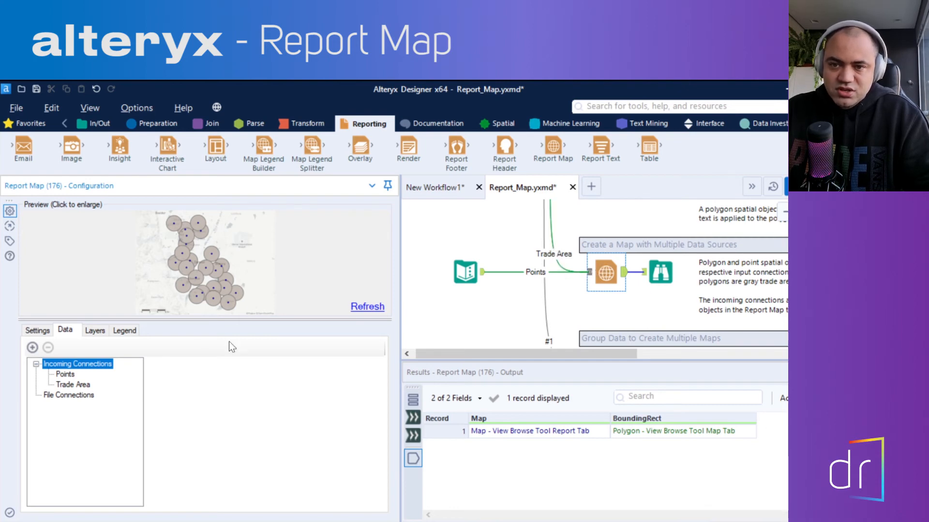
pyautogui.click(84, 383)
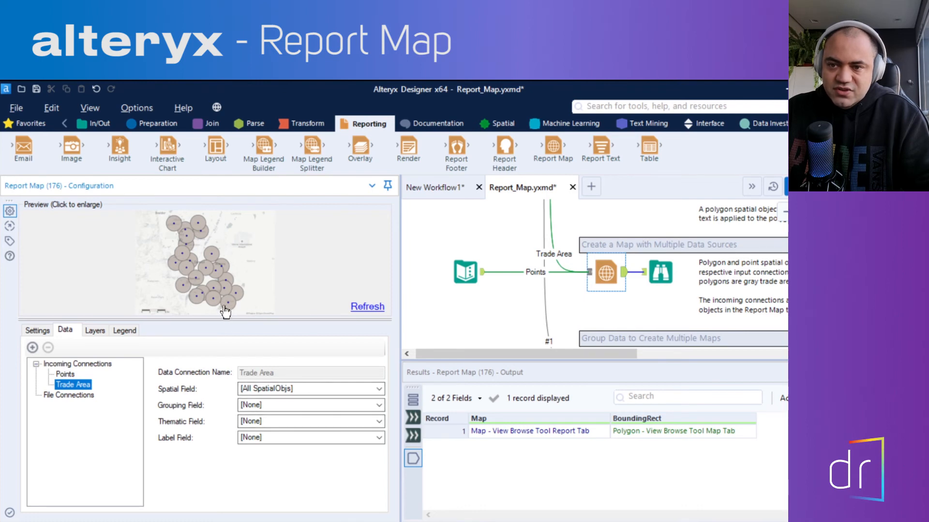
pyautogui.click(67, 375)
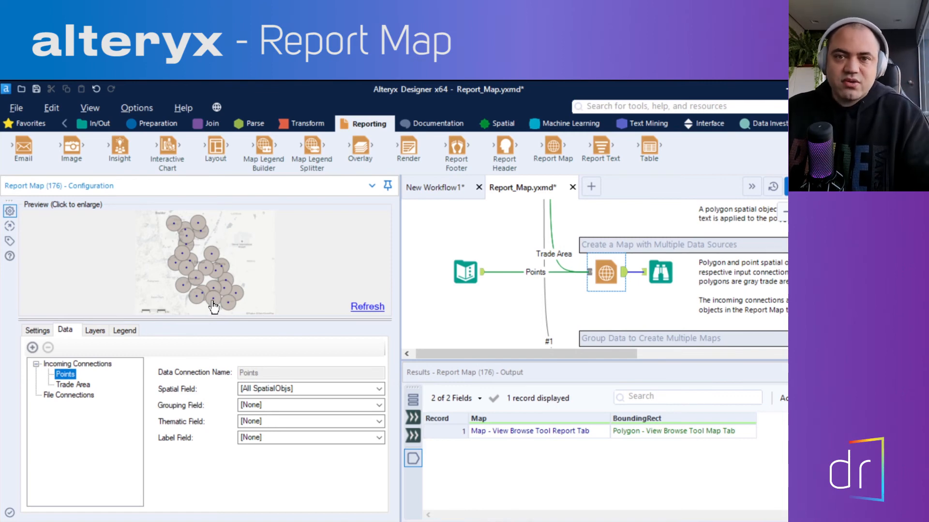
# View the multiple-source map in its Browse tool, and set the Report Map's Points connection label field to Store Num.
pyautogui.click(657, 279)
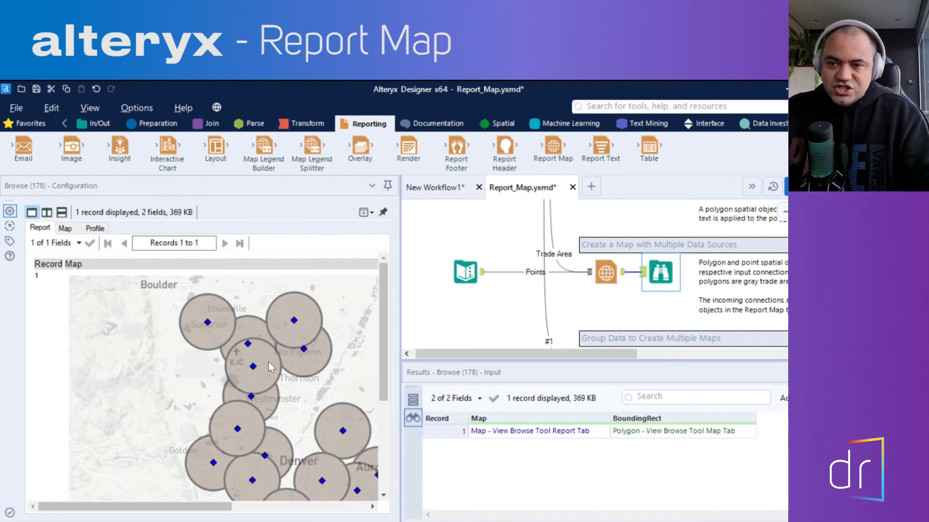
pyautogui.click(607, 273)
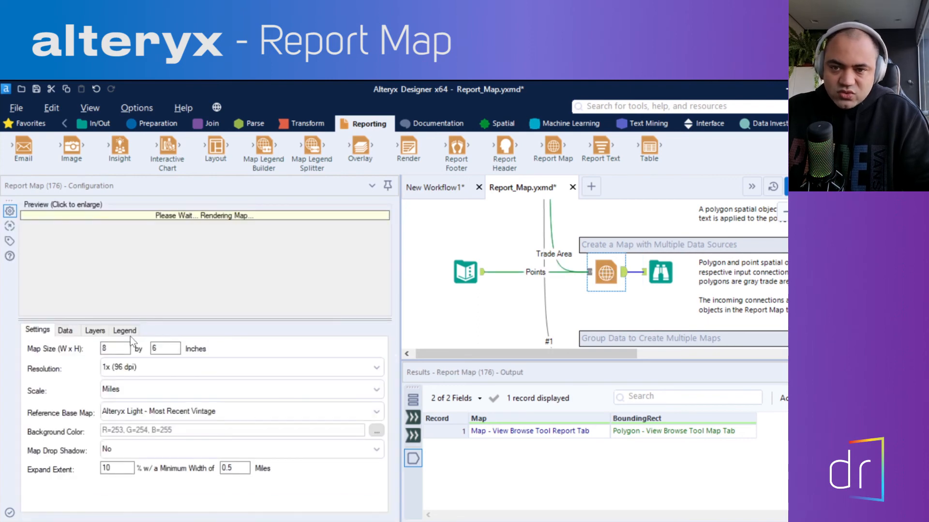
pyautogui.click(78, 332)
pyautogui.click(72, 385)
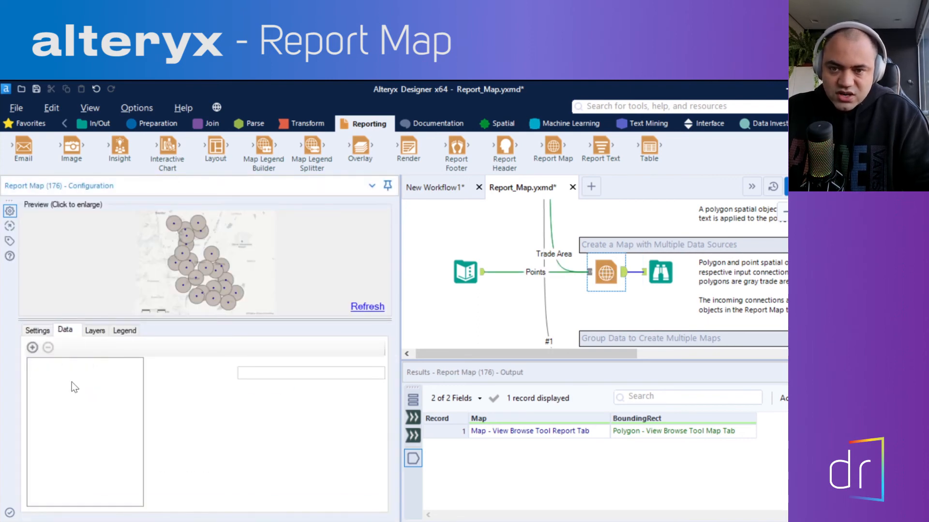
pyautogui.click(66, 375)
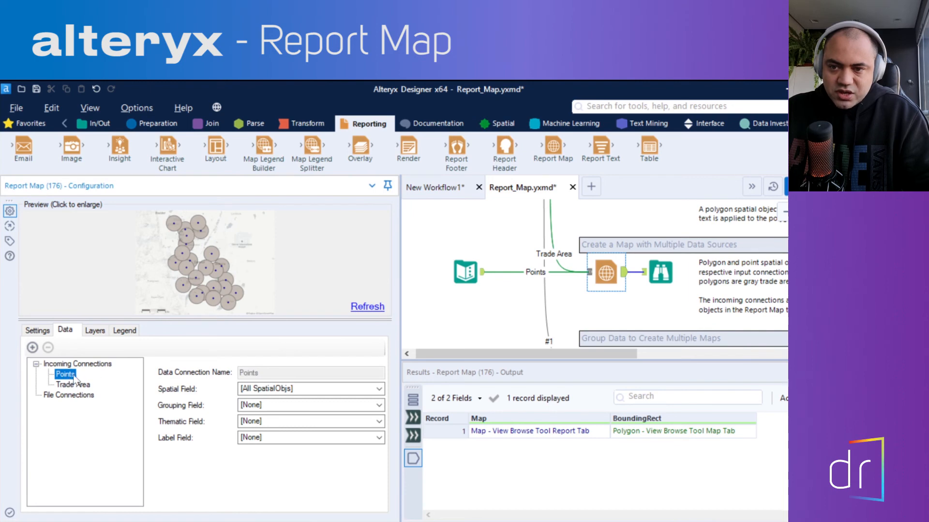
pyautogui.click(263, 437)
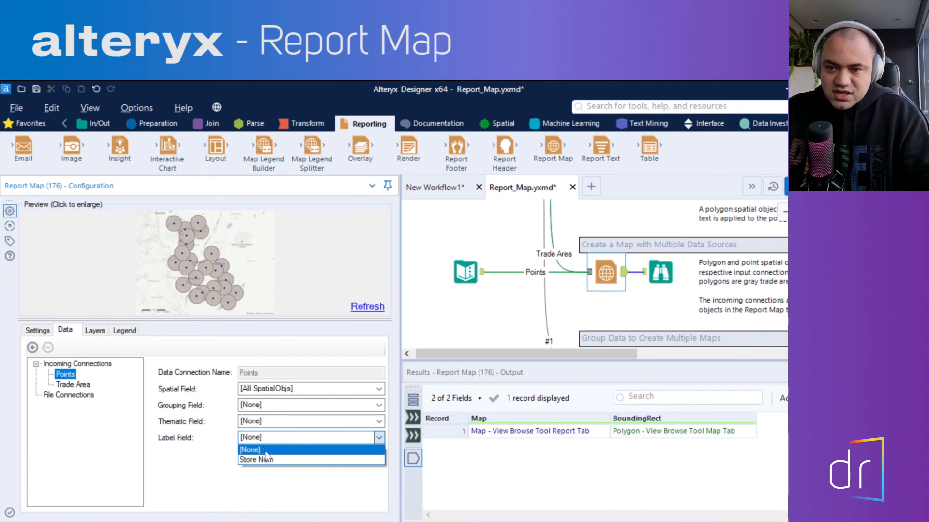
pyautogui.click(266, 460)
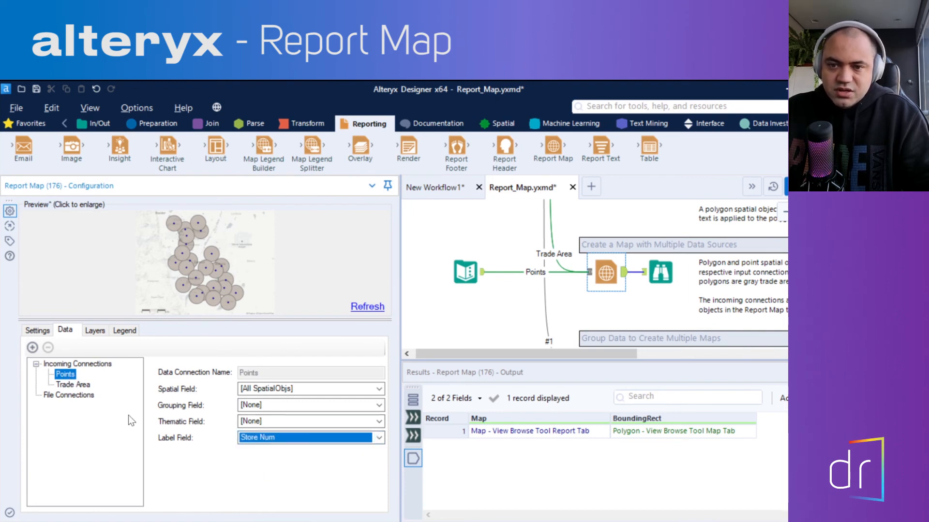
# Set the Trade Area connection's label field to Total Customers and recheck the label fields of both connections.
pyautogui.click(87, 386)
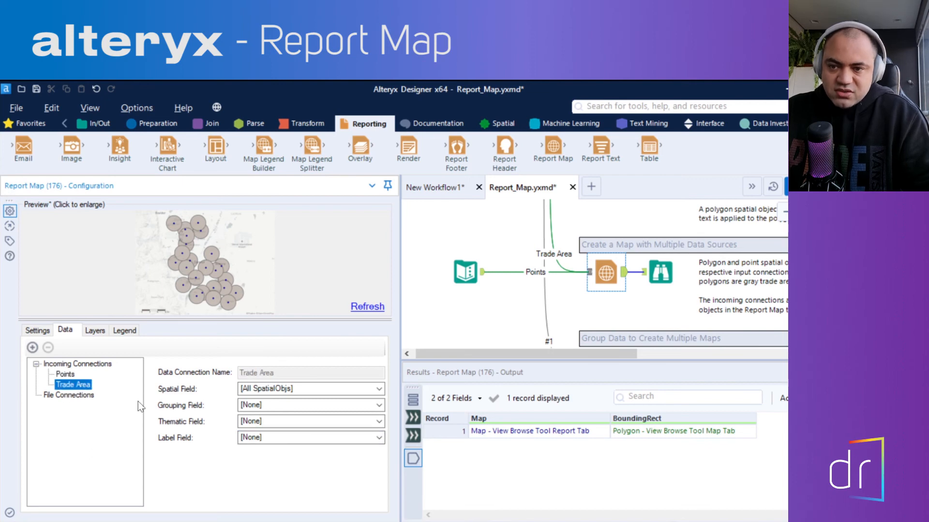
pyautogui.click(248, 438)
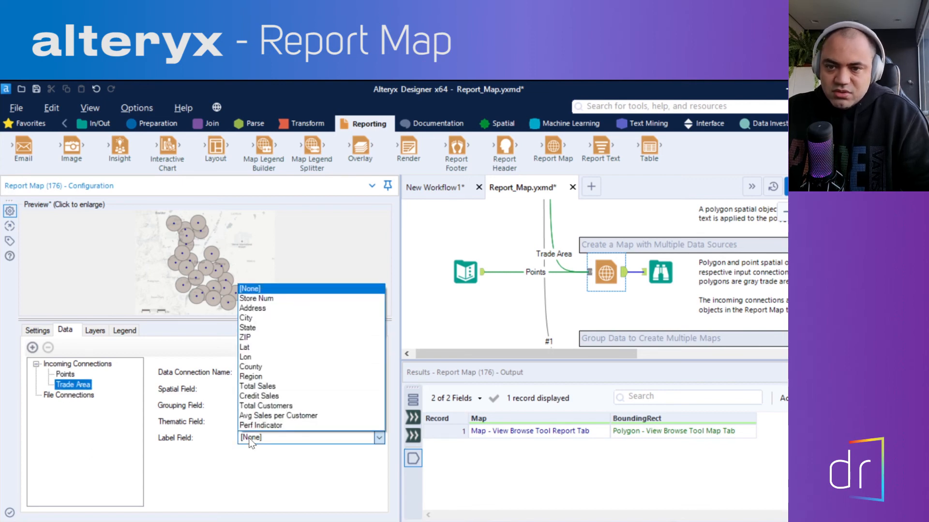
pyautogui.click(267, 408)
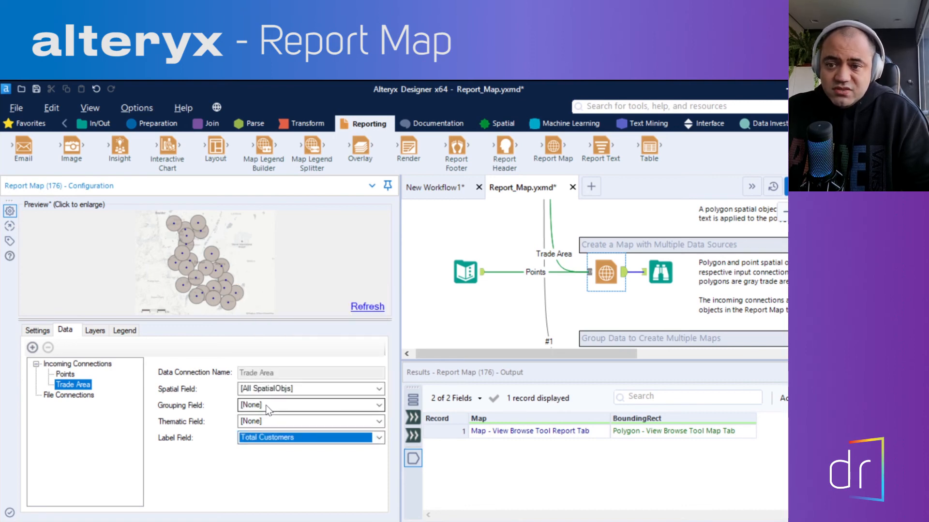
pyautogui.click(69, 373)
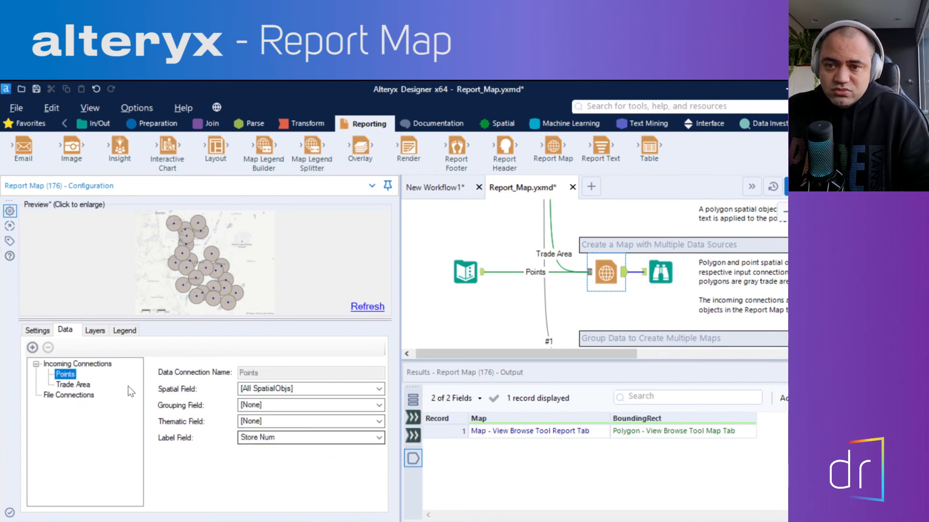
pyautogui.click(75, 385)
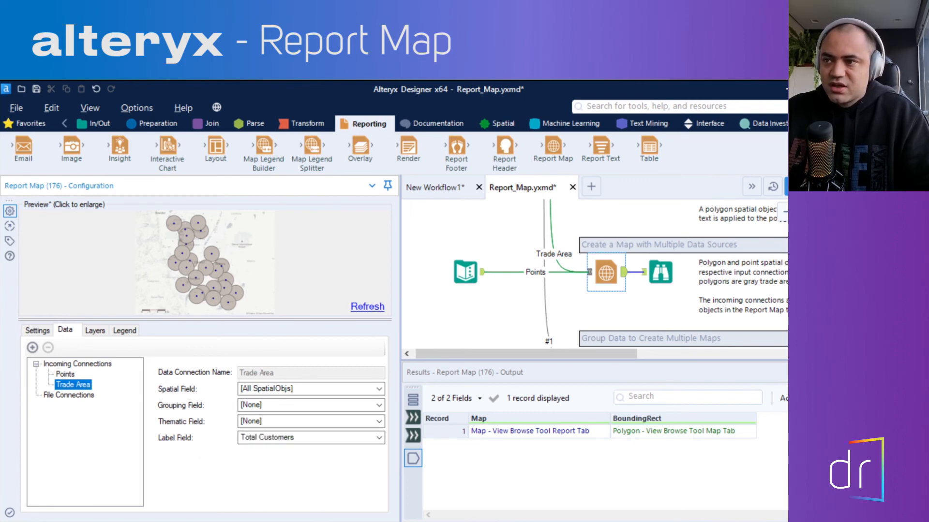
# Run the workflow and reopen the multiple-source Report Map's configuration to check its preview.
pyautogui.click(710, 250)
pyautogui.hotkey('ctrl', 'r')
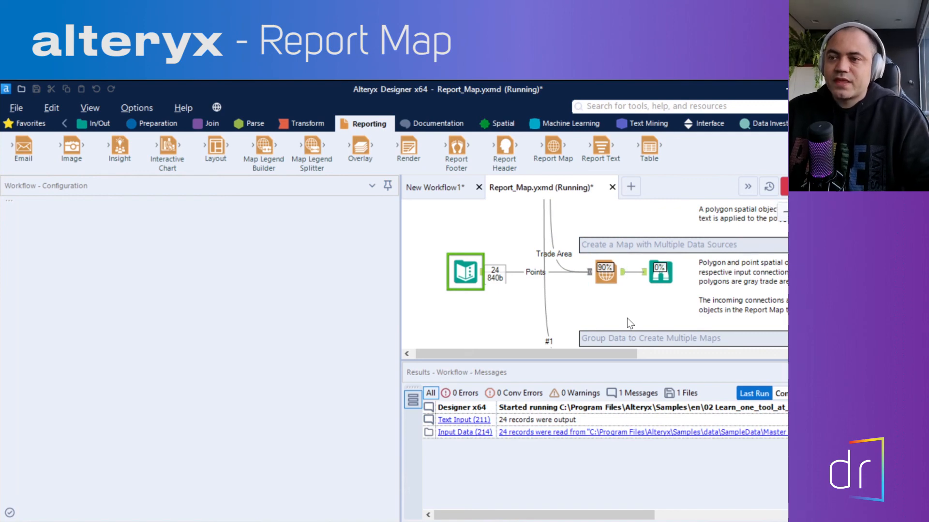
pyautogui.click(605, 272)
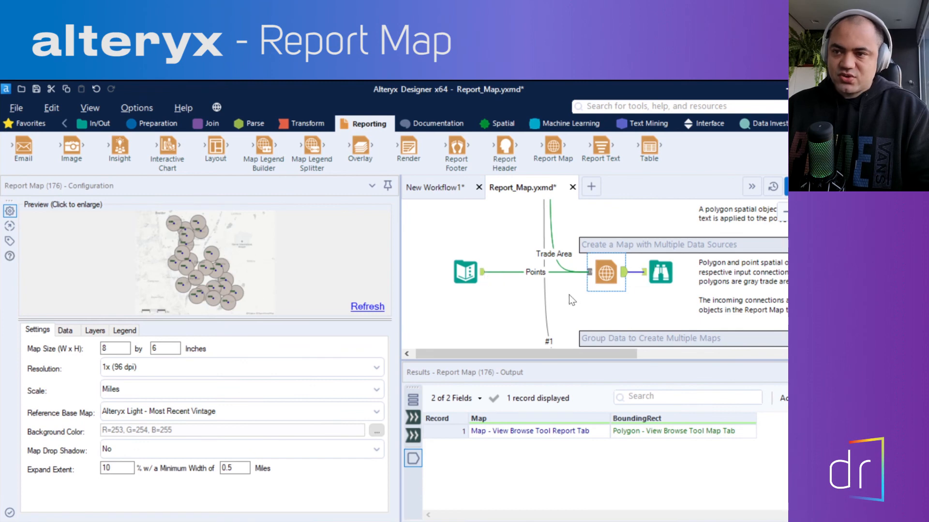
# Examine the labels, scale bar and legend across the whole multiple-source map in its Browse tool.
pyautogui.click(661, 273)
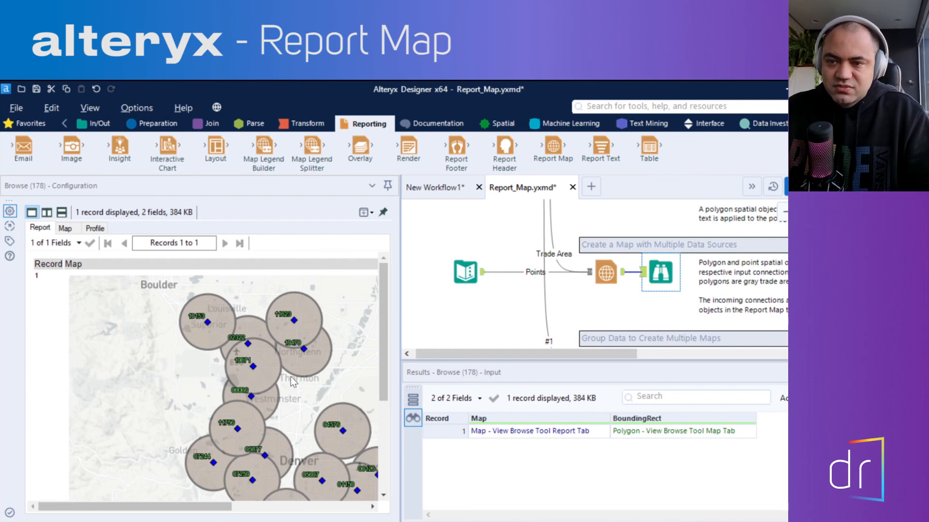
pyautogui.click(236, 423)
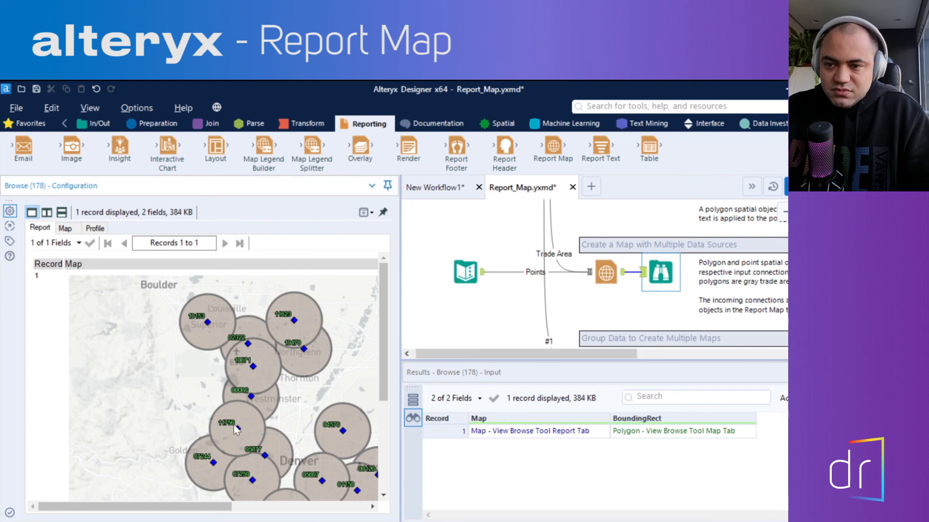
pyautogui.scroll(-3, 233, 424)
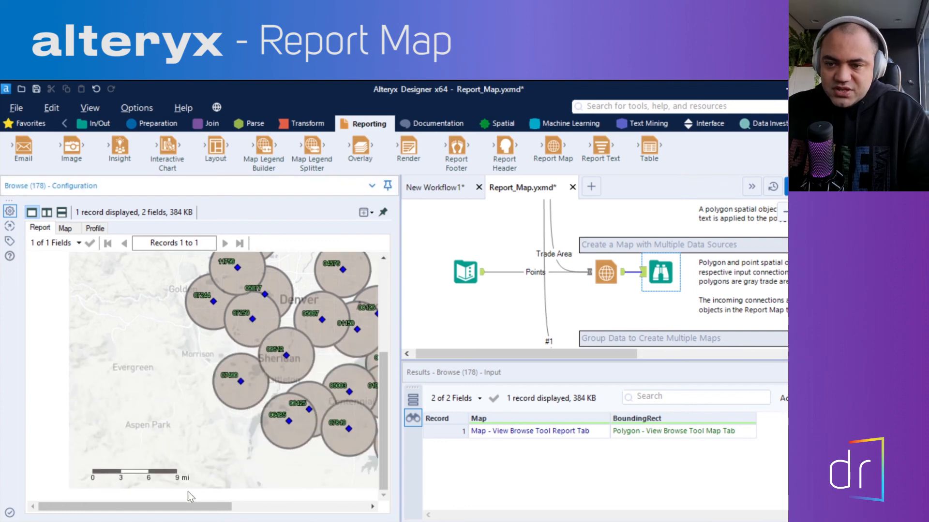
pyautogui.moveTo(188, 491); pyautogui.dragTo(363, 483)
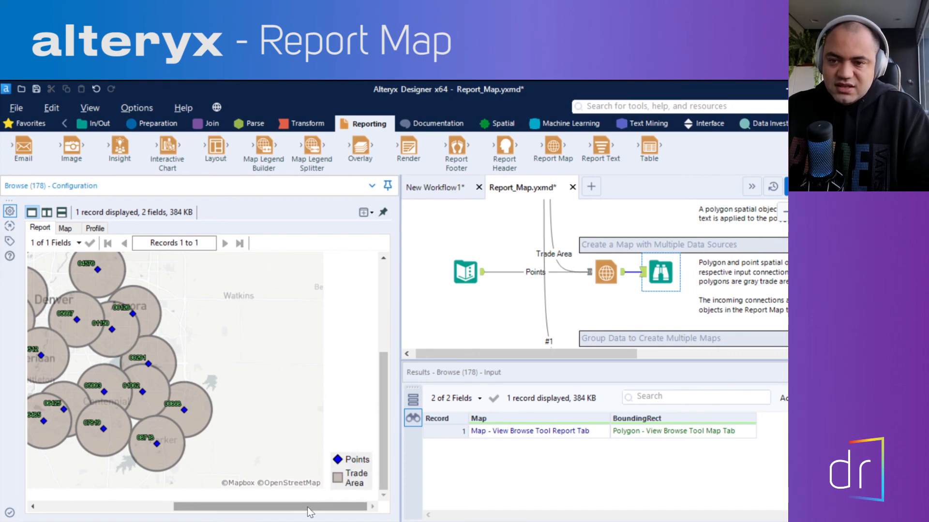
pyautogui.moveTo(310, 511); pyautogui.dragTo(217, 511)
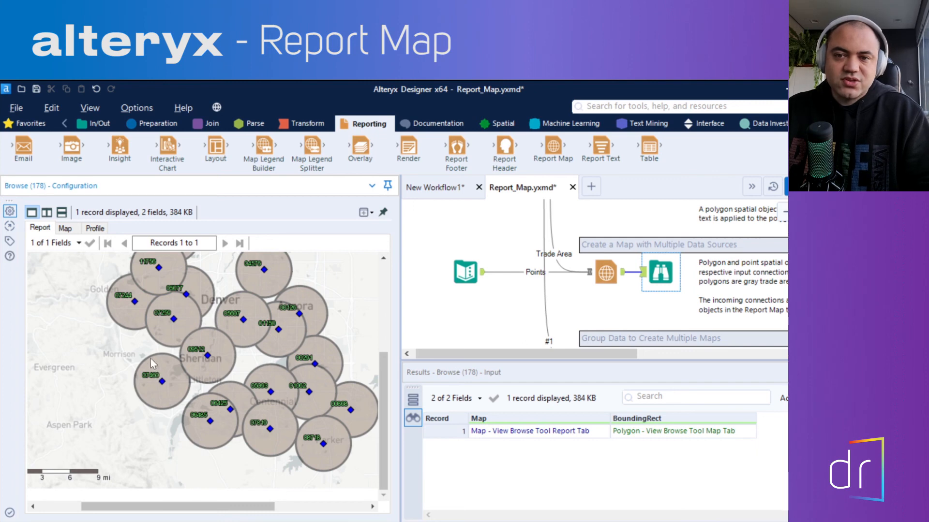
pyautogui.scroll(3, 194, 303)
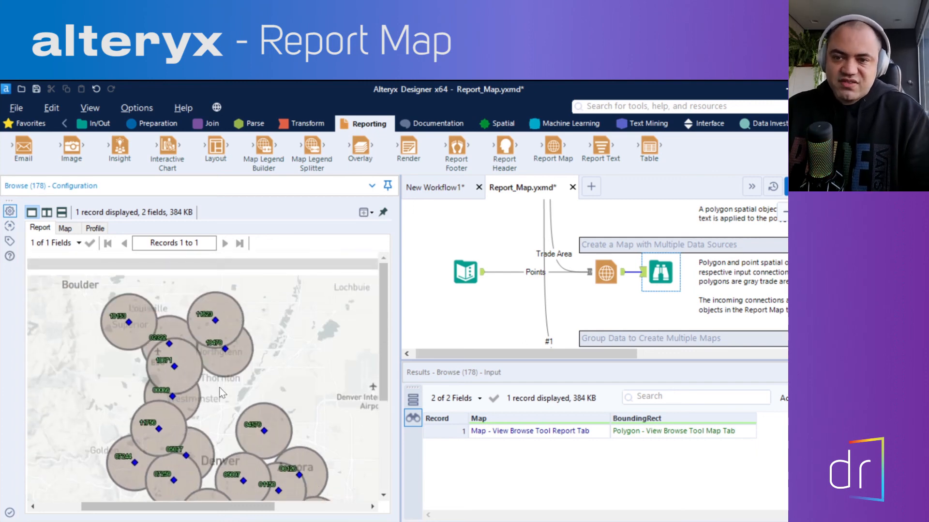
pyautogui.scroll(-3, 236, 411)
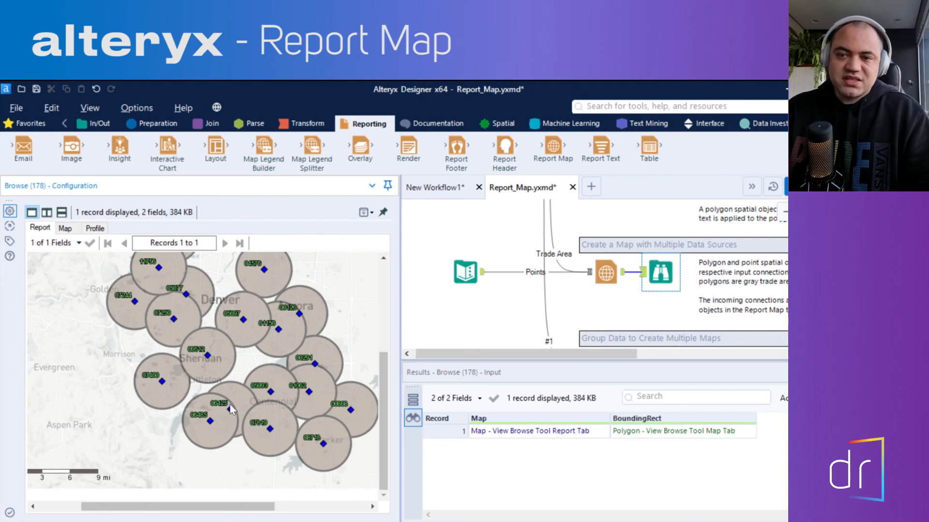
pyautogui.scroll(3, 231, 405)
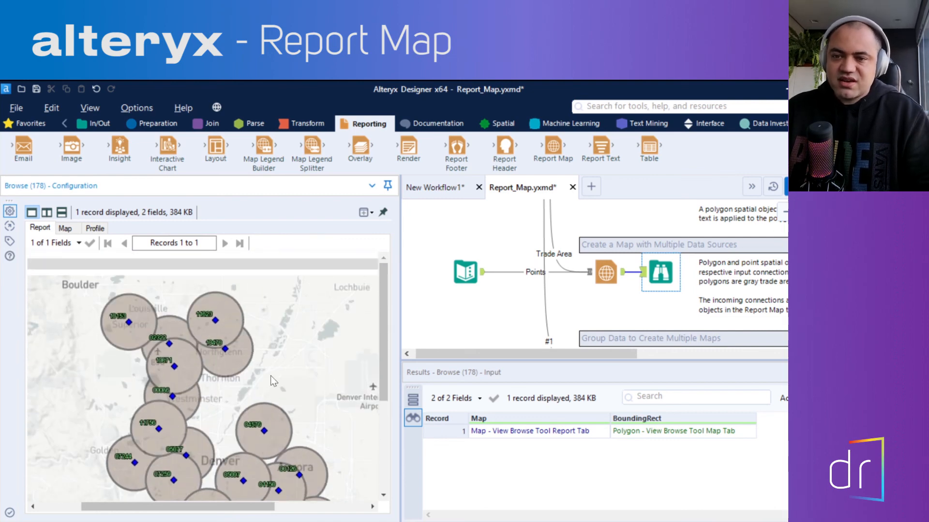
# Review the label fields of the Points and Trade Area connections in the multiple-source Report Map.
pyautogui.click(606, 273)
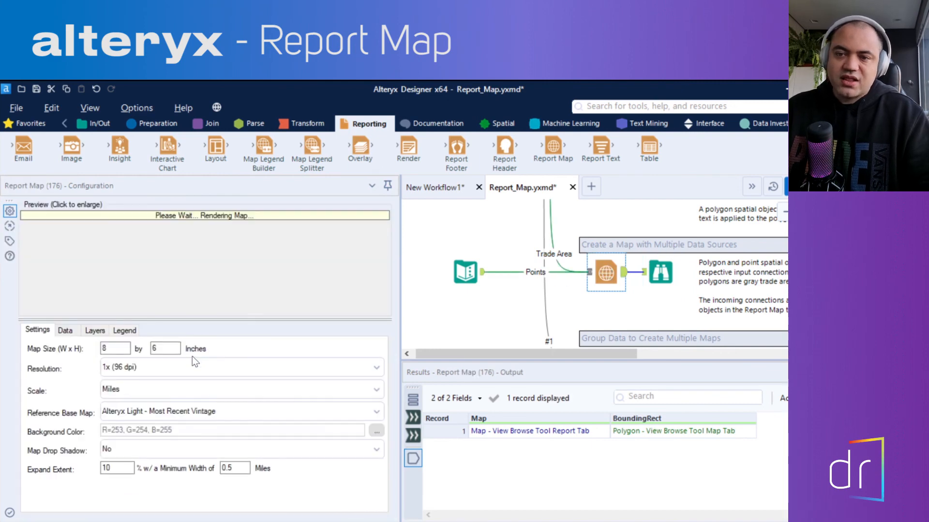
pyautogui.click(66, 331)
pyautogui.click(66, 376)
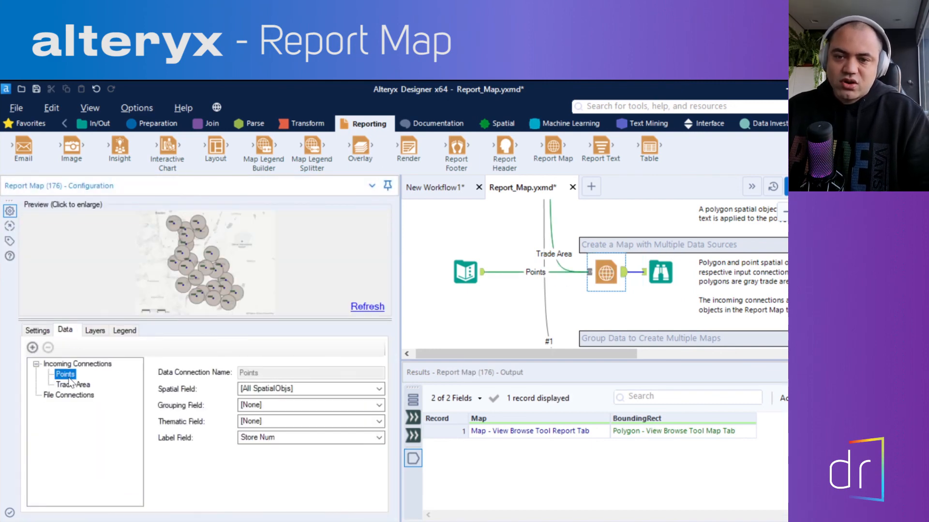
pyautogui.click(73, 386)
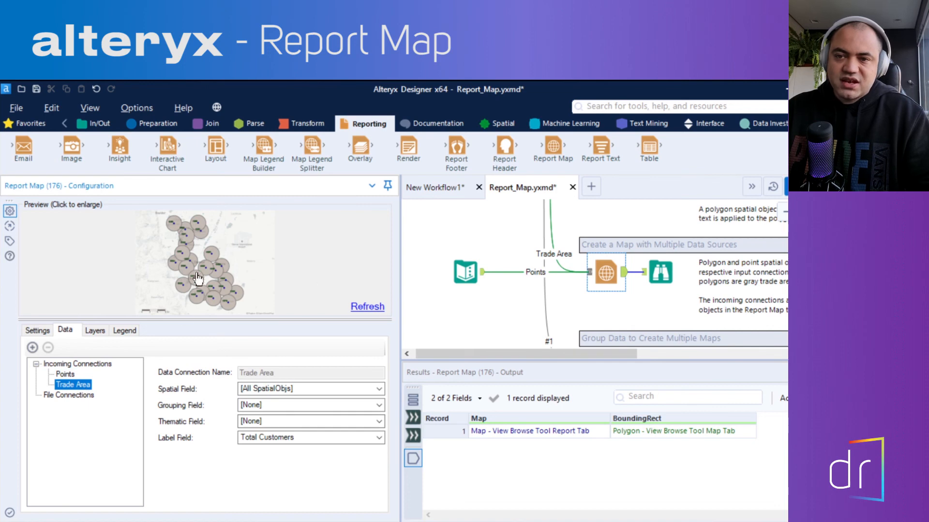